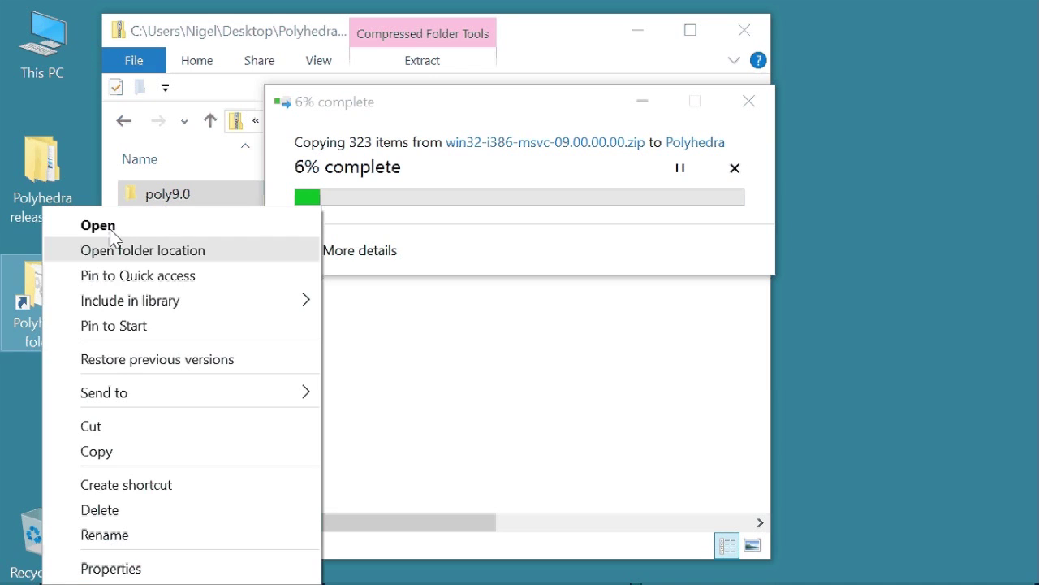
# Open the Polyhedra folder from the desktop and view the PATH lines of winsetup.bat in Notepad, closing the file without changes.
pyautogui.click(94, 225)
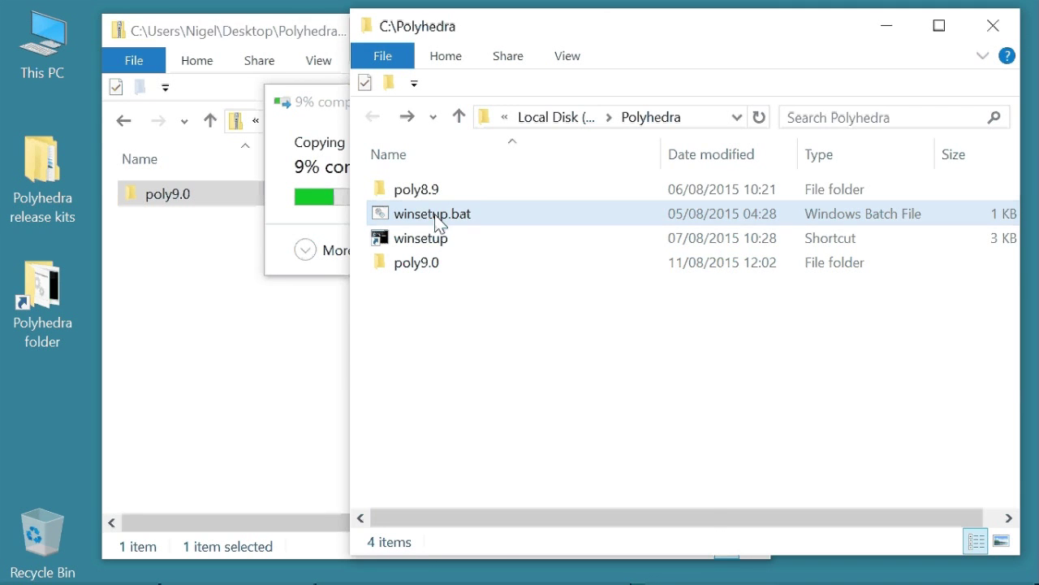
pyautogui.rightClick(439, 221)
pyautogui.click(489, 238)
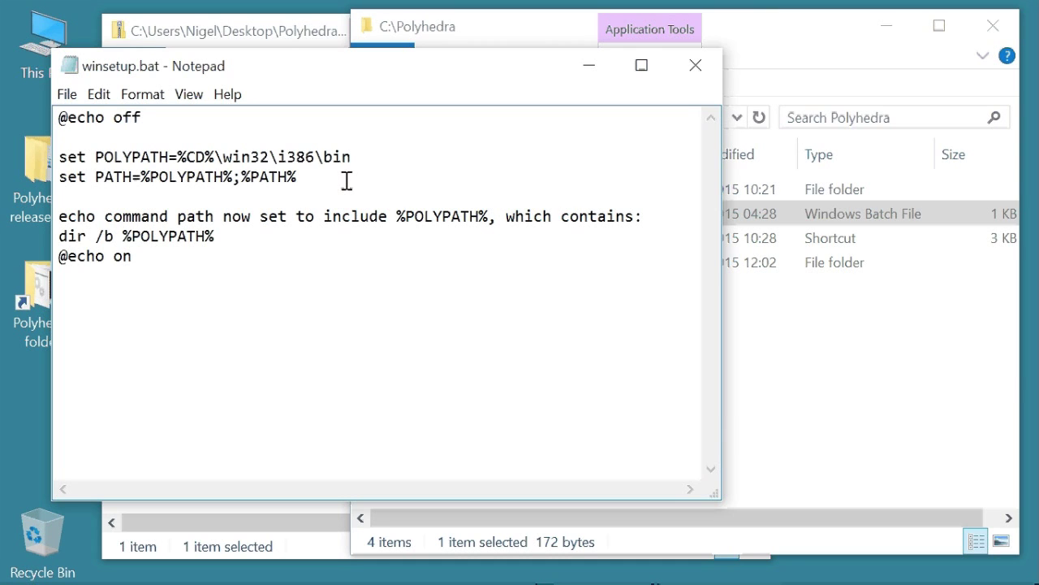
pyautogui.doubleClick(99, 178)
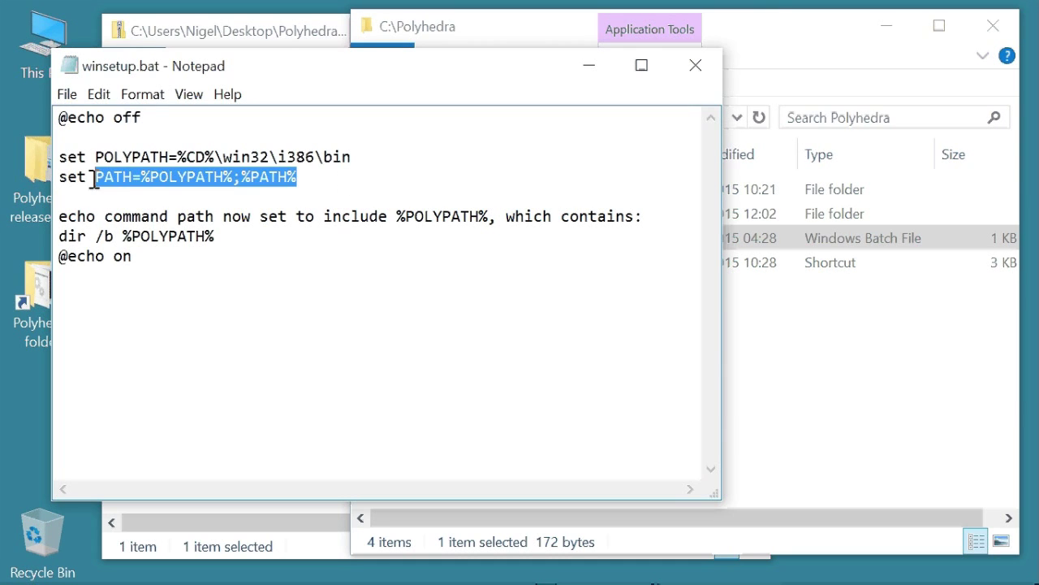
pyautogui.click(694, 68)
# Inspect the winsetup shortcut's target in its properties and close them without changes.
pyautogui.click(430, 268)
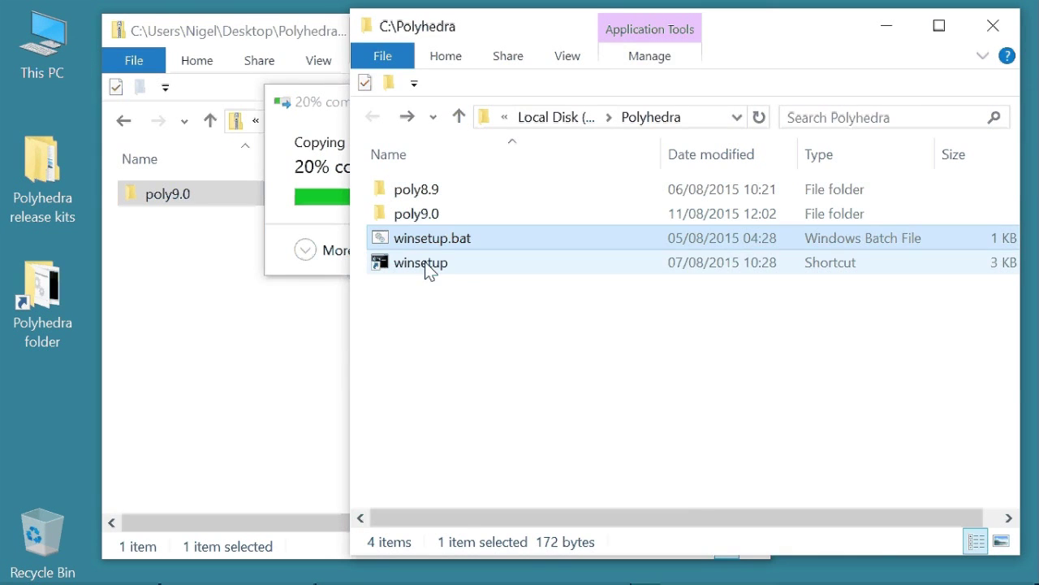
pyautogui.rightClick(427, 266)
pyautogui.click(515, 568)
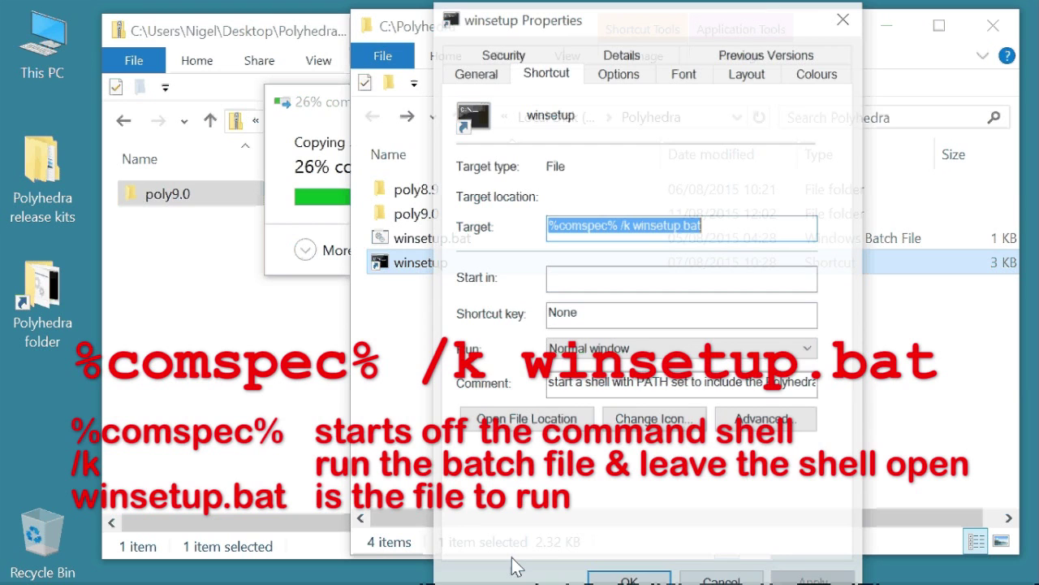
pyautogui.click(845, 20)
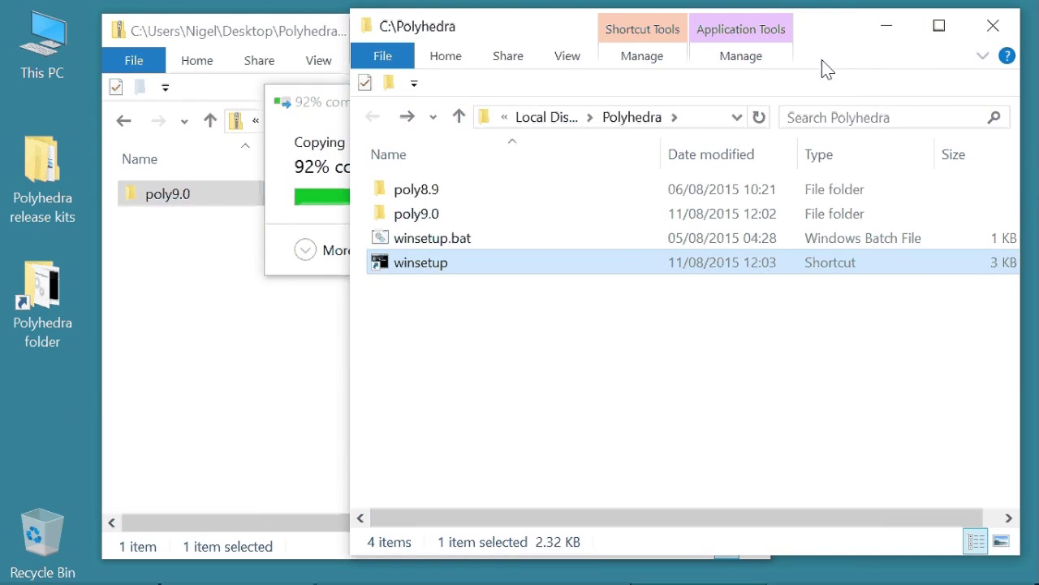
# Copy winsetup.bat and the winsetup shortcut from the Polyhedra folder into its poly9.0 folder.
pyautogui.click(303, 258)
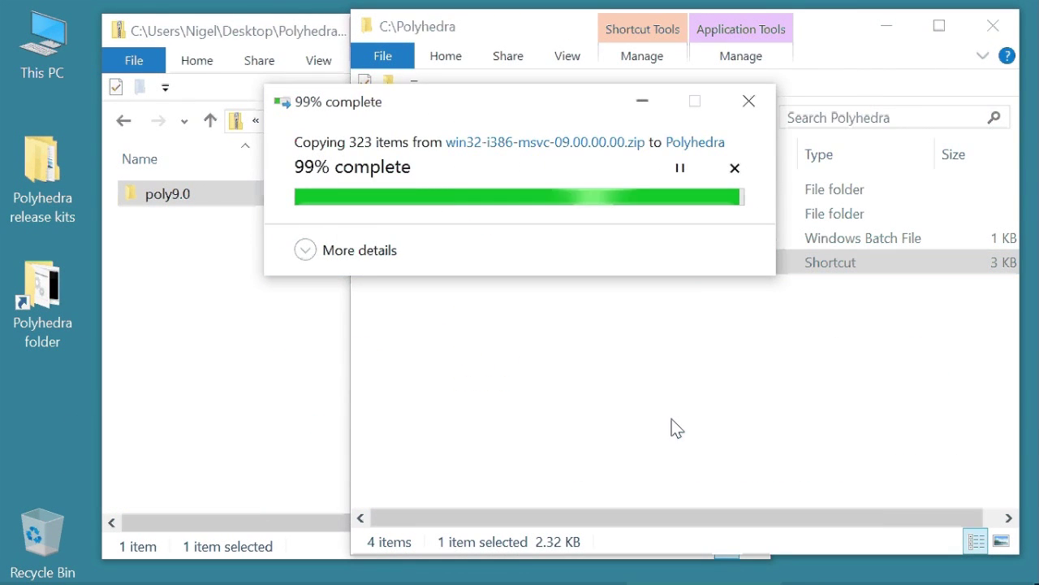
pyautogui.click(430, 213)
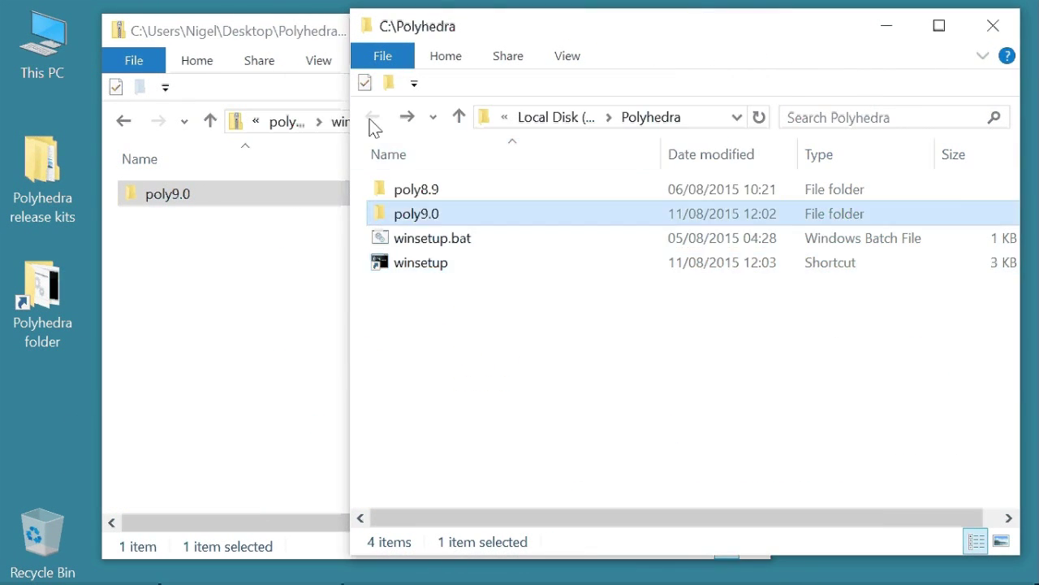
pyautogui.click(449, 242)
pyautogui.keyDown('ctrl'); pyautogui.click(440, 264); pyautogui.keyUp('ctrl')
pyautogui.rightClick(440, 264)
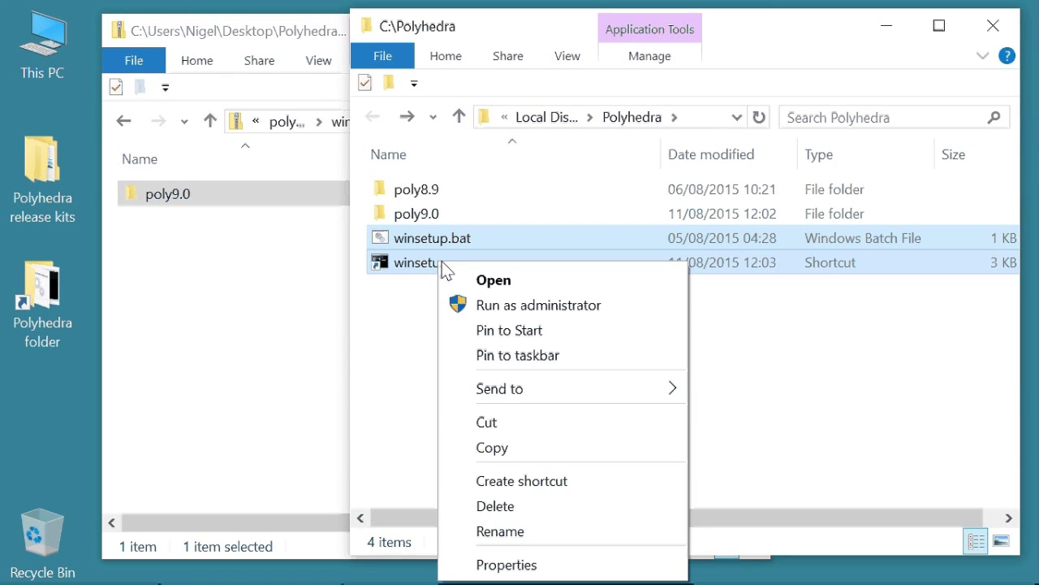
pyautogui.click(493, 449)
pyautogui.click(419, 218)
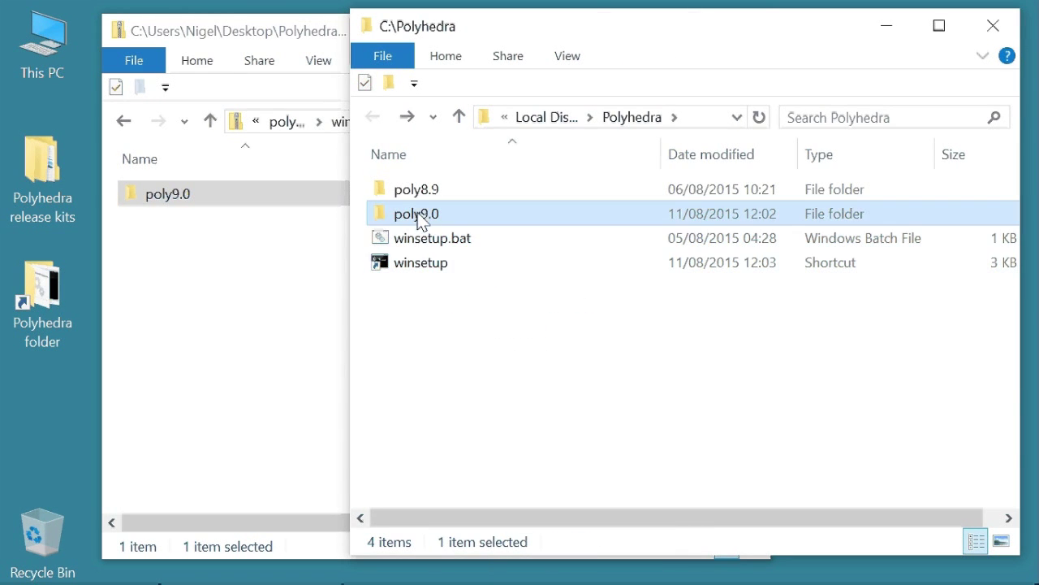
pyautogui.rightClick(419, 216)
pyautogui.click(474, 173)
pyautogui.rightClick(486, 461)
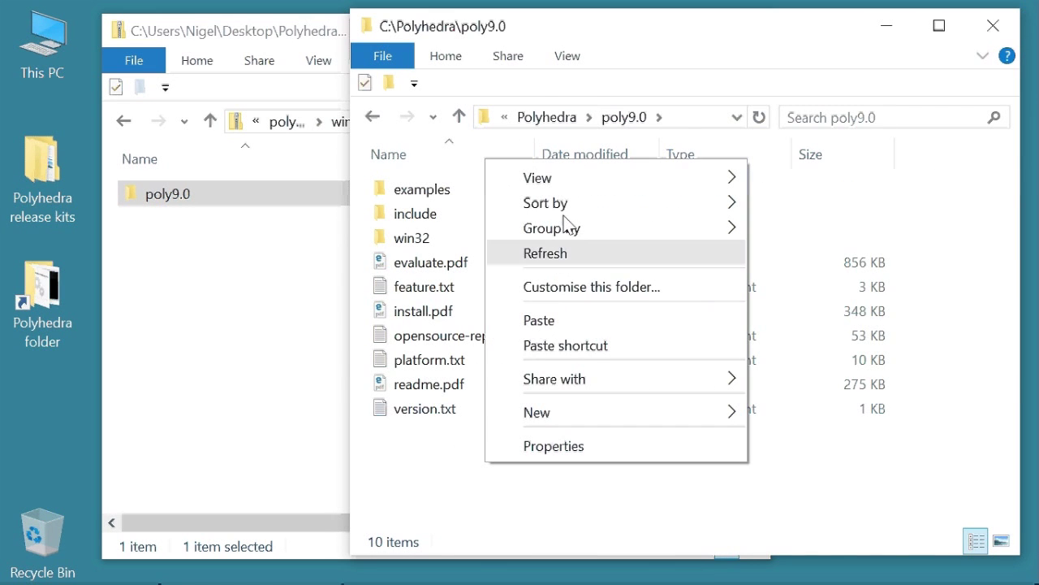
pyautogui.click(538, 320)
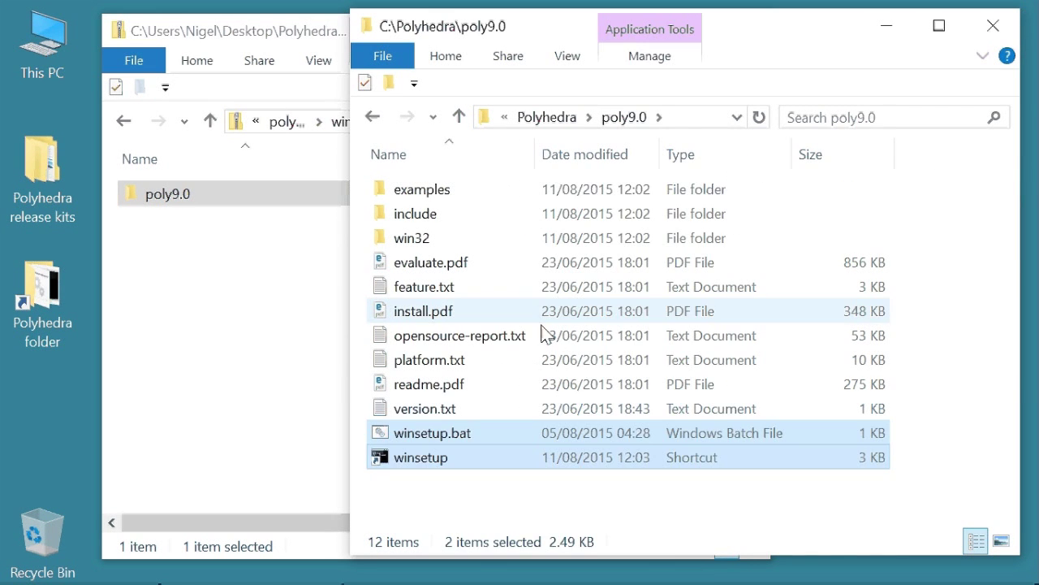
# Launch the copied winsetup shortcut in poly9.0 and change the shell's directory to examples\demo_1.
pyautogui.click(433, 488)
pyautogui.click(417, 460)
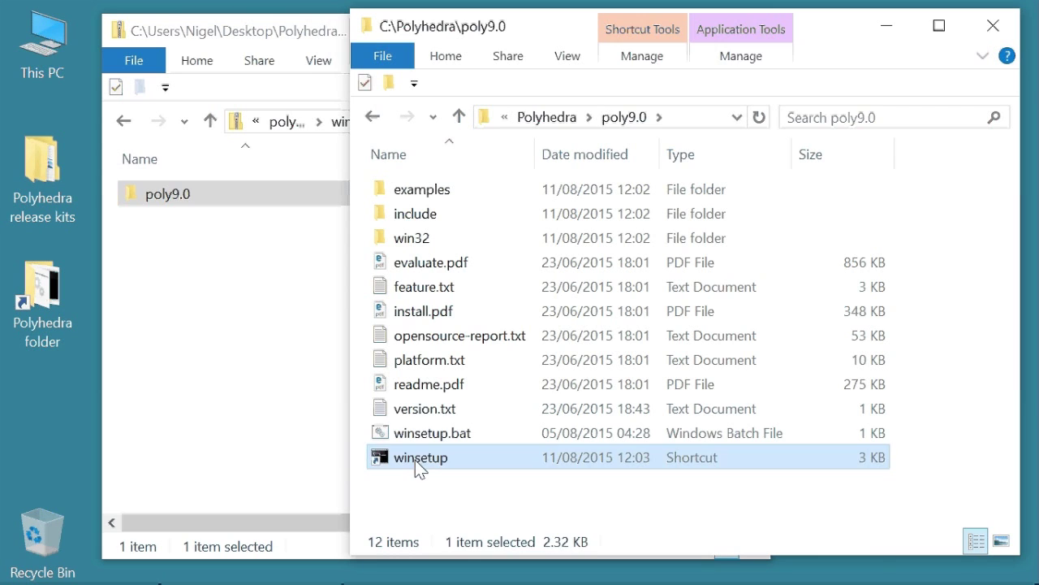
pyautogui.doubleClick(416, 459)
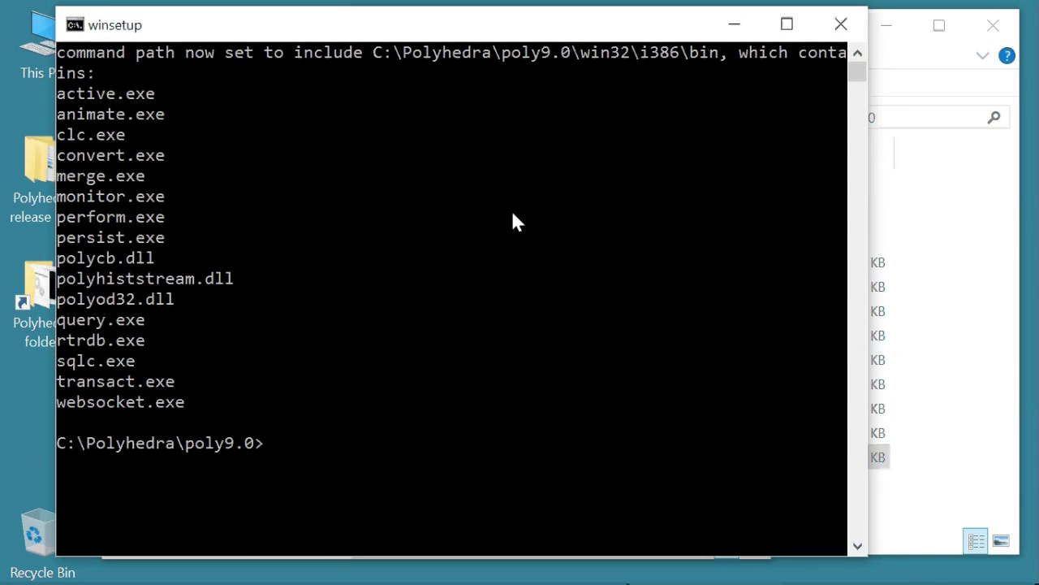
pyautogui.write('cd examples\\demo_1')
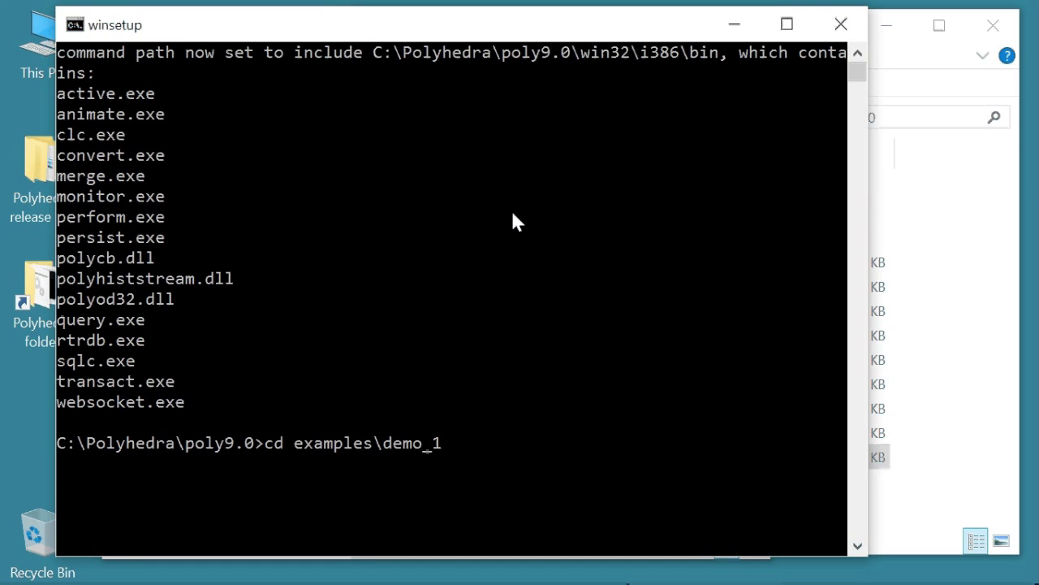
pyautogui.press('Return')
# Start the demo database in its own window with "start rtrdb db" and minimise that window.
pyautogui.write('start rtrdb db')
pyautogui.press('Return')
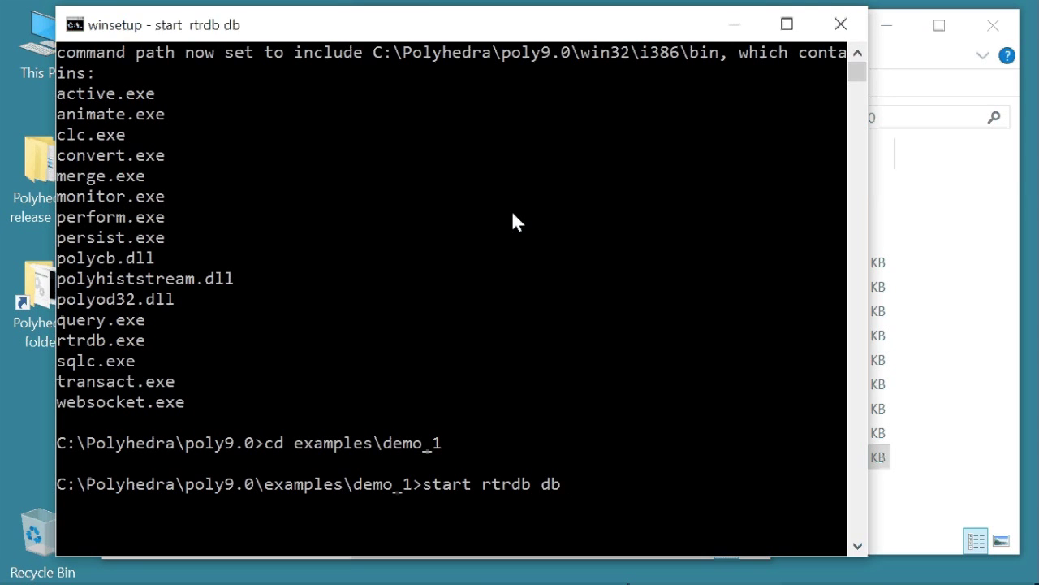
pyautogui.moveTo(732, 101); pyautogui.dragTo(696, 38)
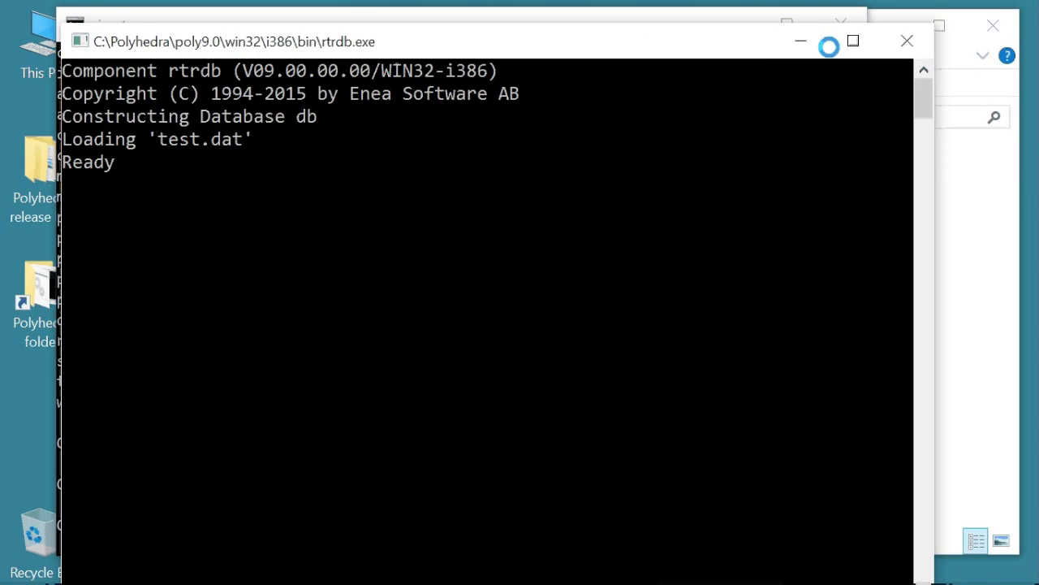
pyautogui.click(800, 40)
# Start the SQL client from the shell with "sqlc sql" and maximise its window.
pyautogui.write('sqlc')
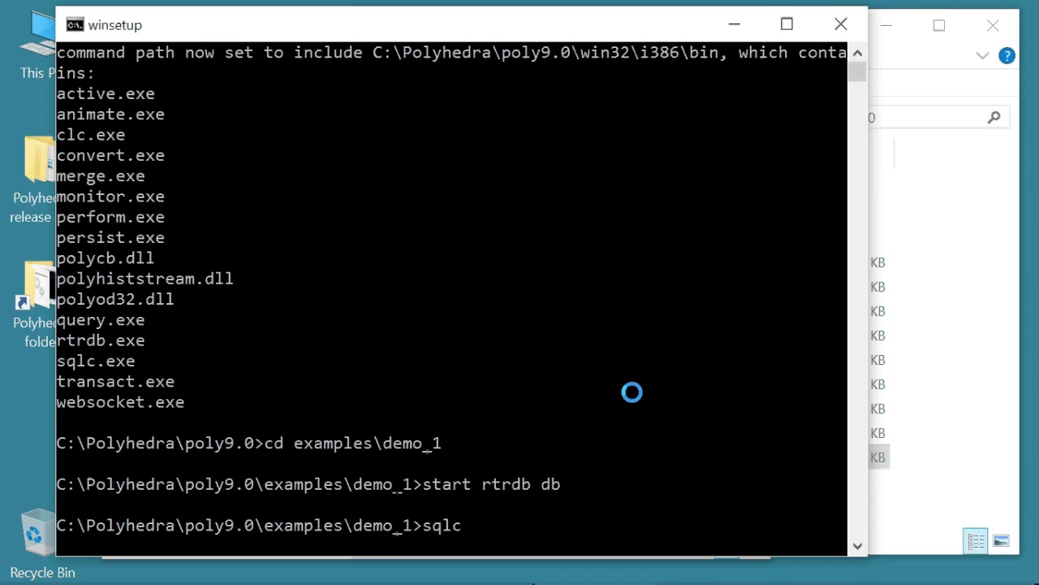
pyautogui.write(' sql')
pyautogui.press('Return')
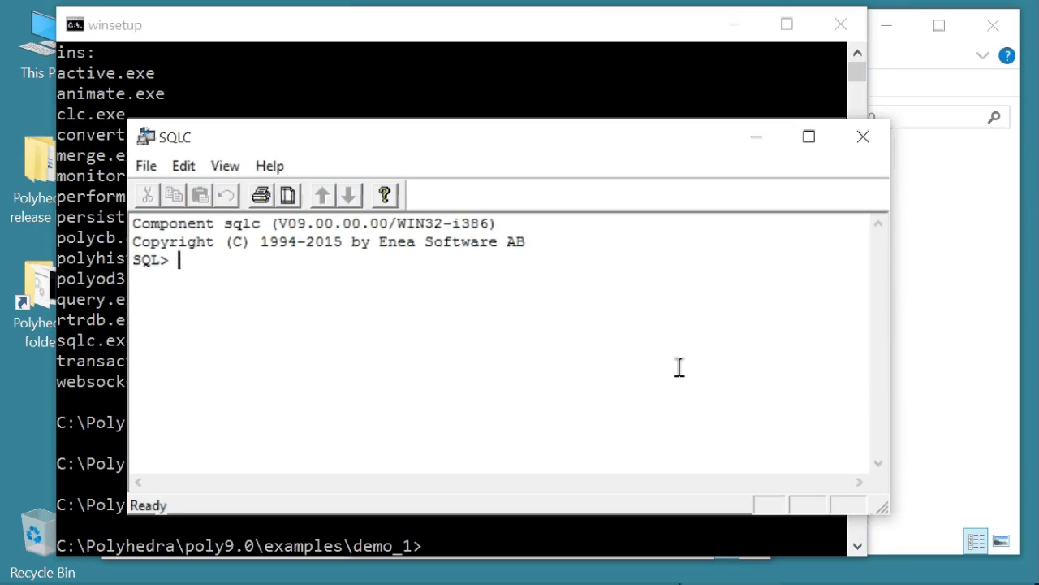
pyautogui.click(808, 137)
# List the whole currency table with "select * from currency;".
pyautogui.write('select * from currency')
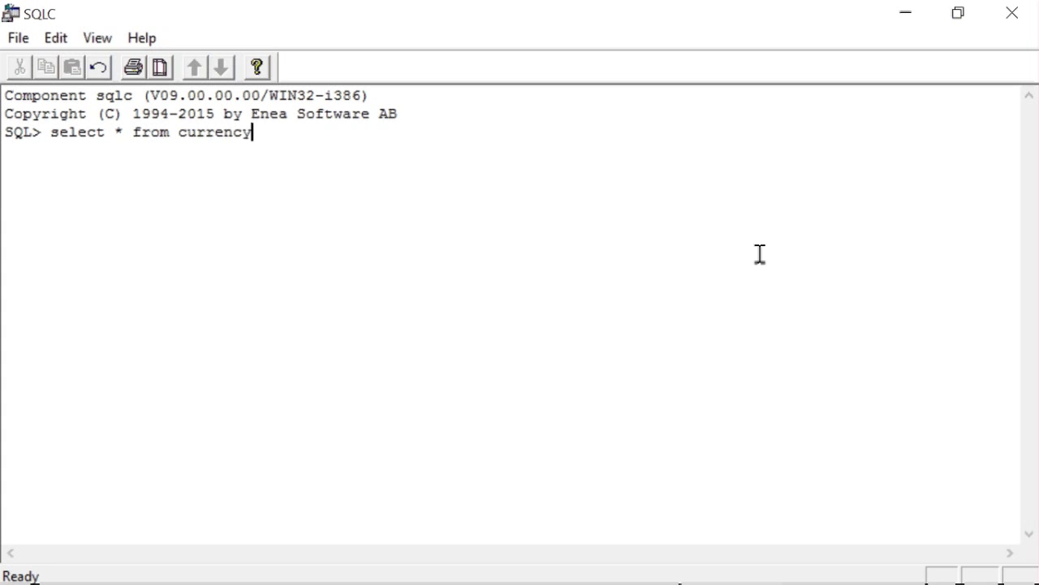
pyautogui.write(';')
pyautogui.press('Return')
# Multiply every usdollar value in the currency table by 1.1, commit the update, and rerun the query listing the table.
pyautogui.write('update currency set usdollar=usdollar*1.1; commit;')
pyautogui.press('Return')
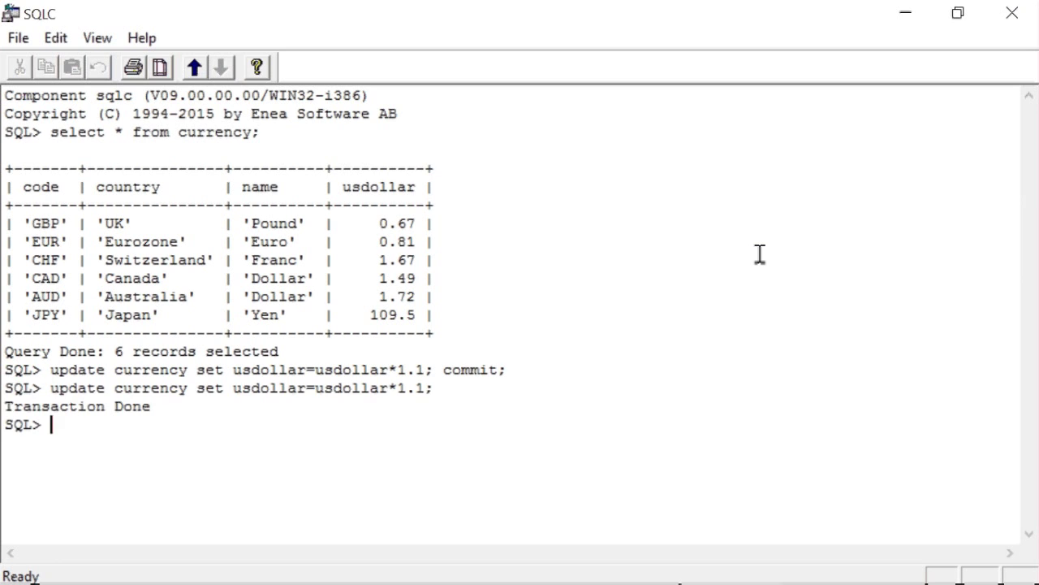
pyautogui.press('Up')
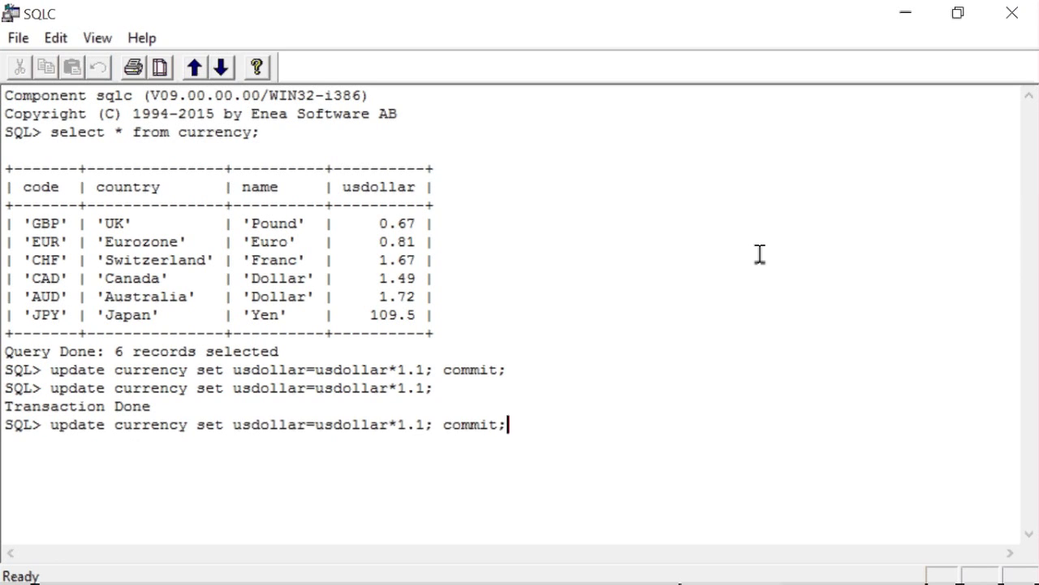
pyautogui.press('Up')
pyautogui.press('Return')
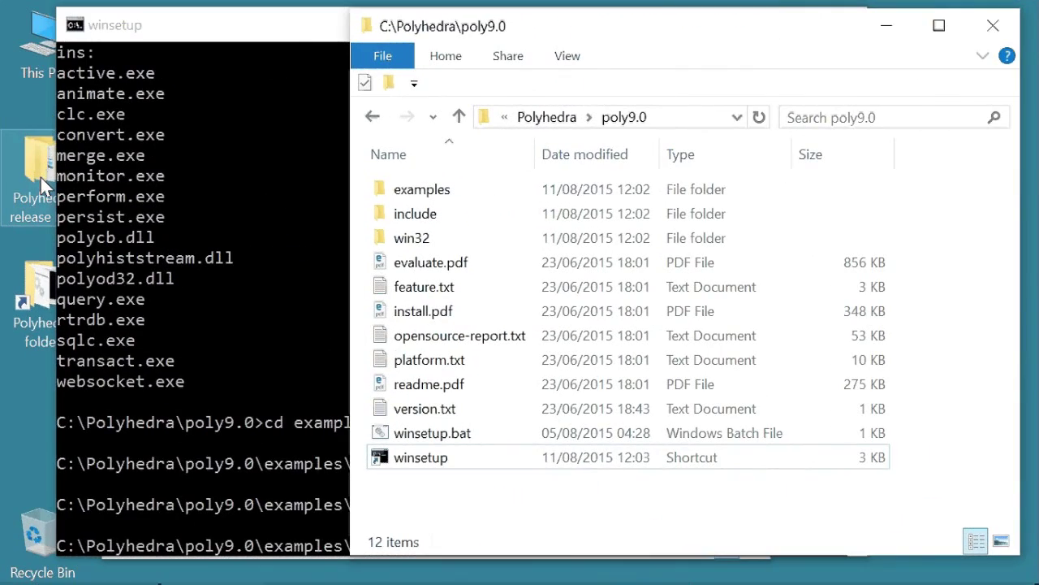
# Open the Polyhedra release kits folder, go into poly9.0 kits, and open win32-i386-ado.net-09.00.00.00.zip.
pyautogui.rightClick(40, 177)
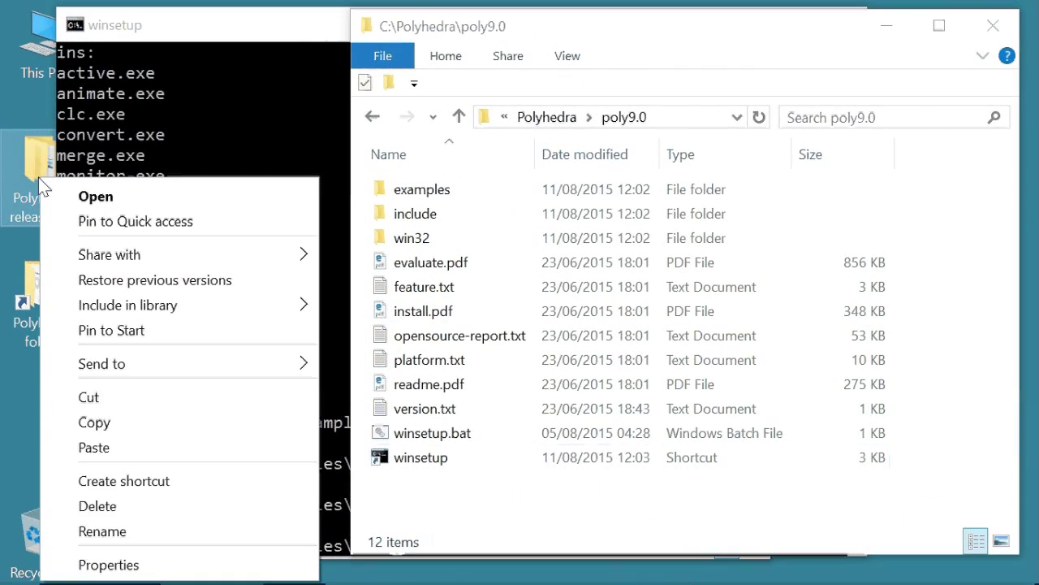
pyautogui.click(96, 197)
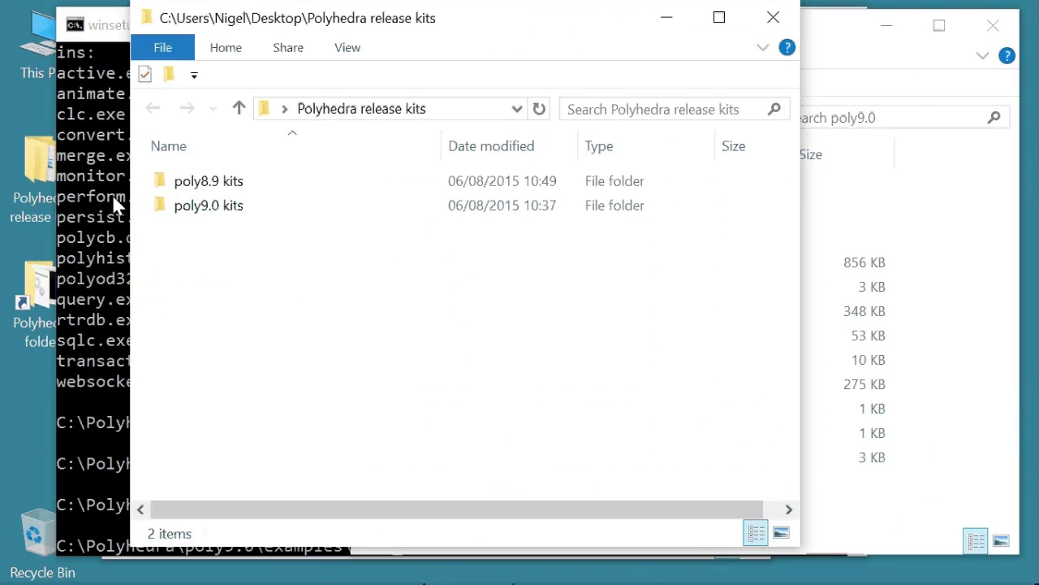
pyautogui.click(209, 210)
pyautogui.doubleClick(207, 205)
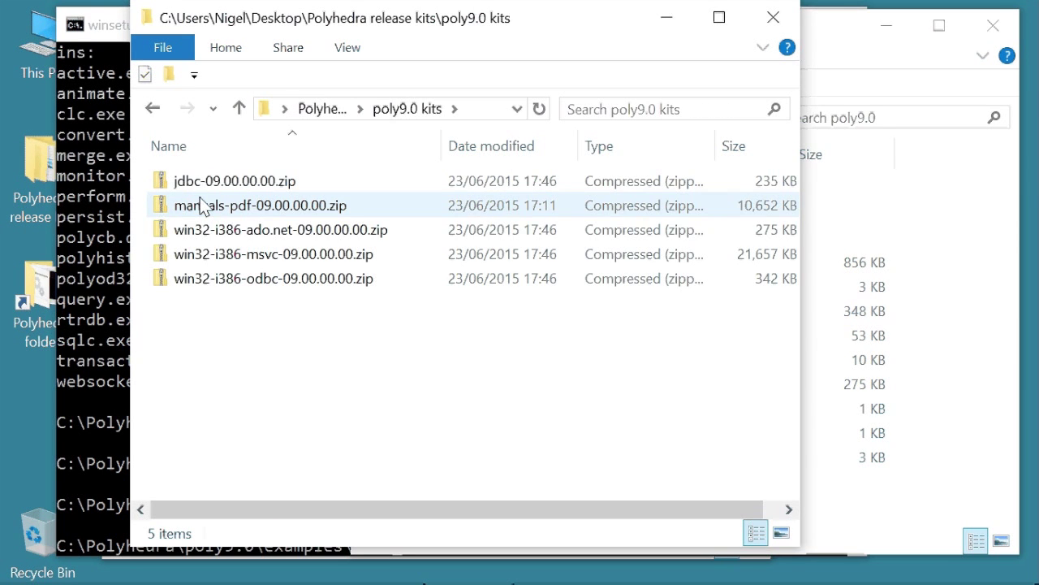
pyautogui.click(216, 236)
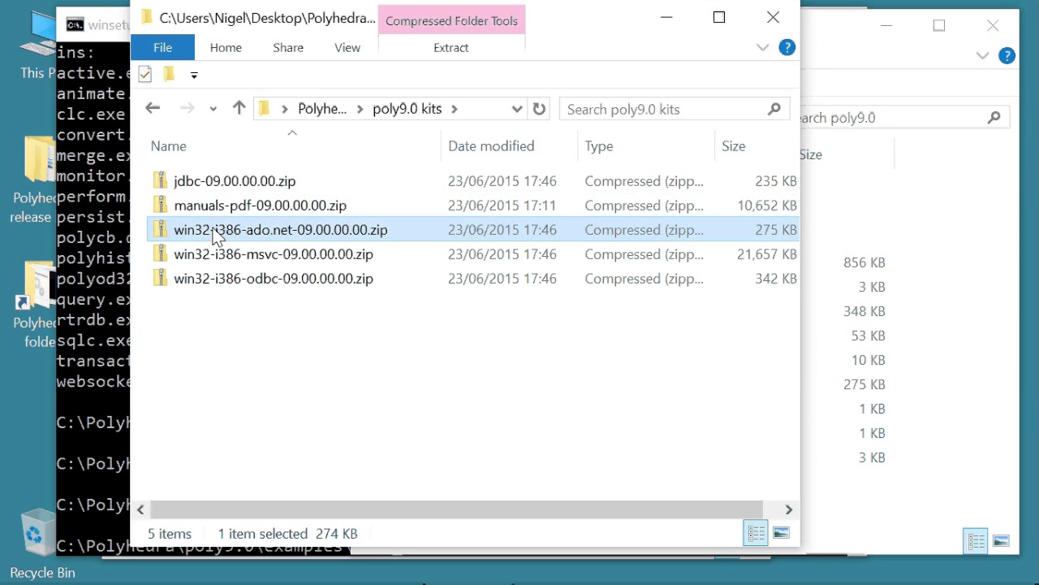
pyautogui.rightClick(211, 228)
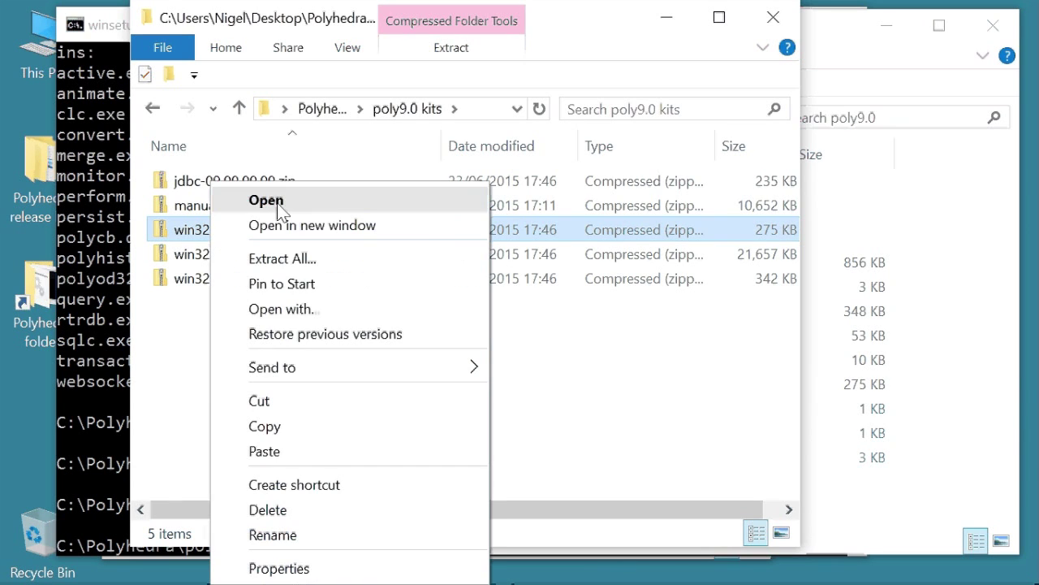
pyautogui.click(268, 200)
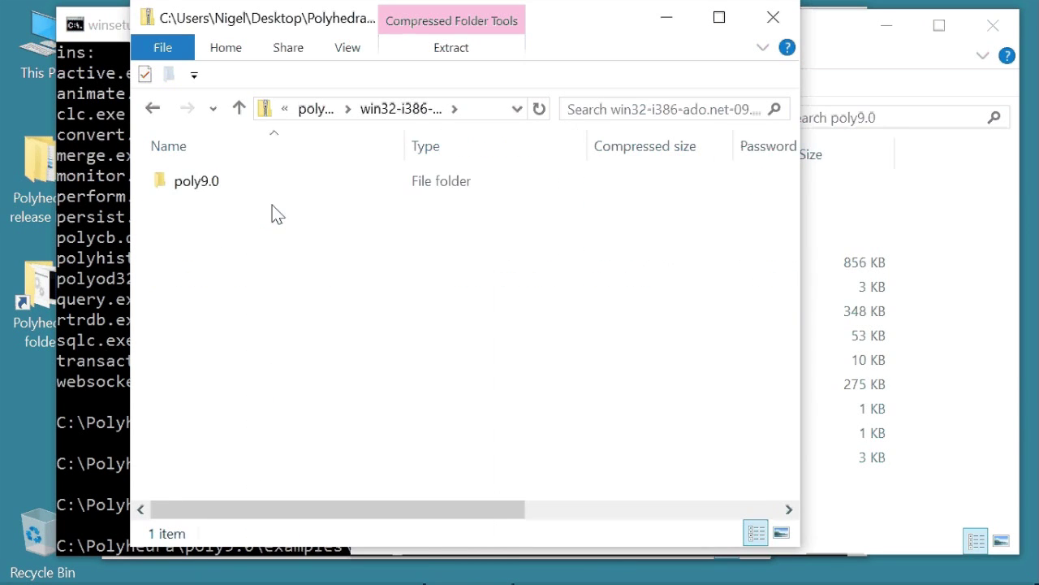
# Copy the zip's poly9.0 folder into the Polyhedra folder, merging all folders and replacing same-named files, and bring the installed poly9.0 folder forward.
pyautogui.click(205, 187)
pyautogui.moveTo(54, 298); pyautogui.dragTo(40, 306)
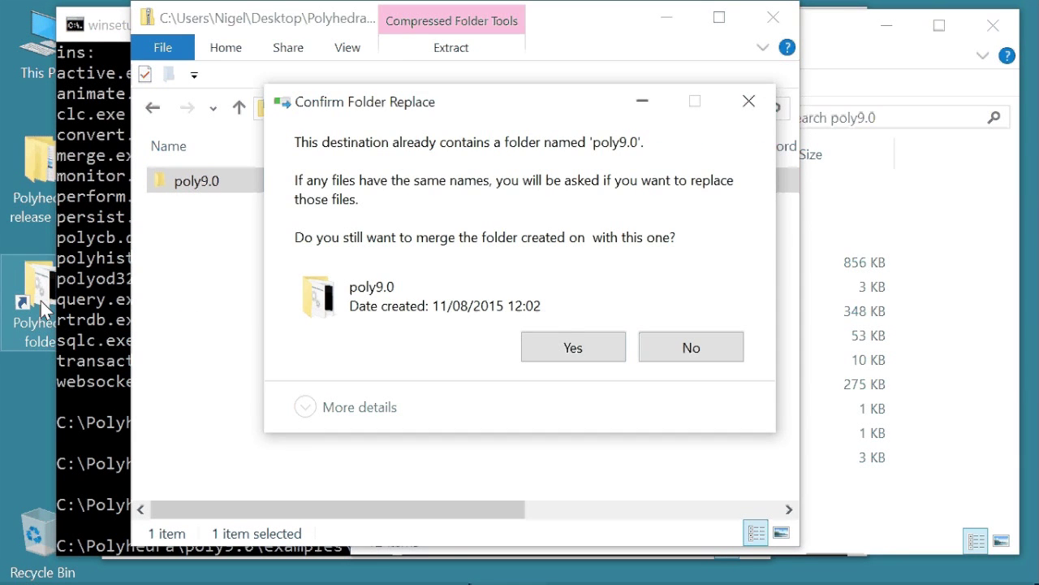
pyautogui.click(579, 339)
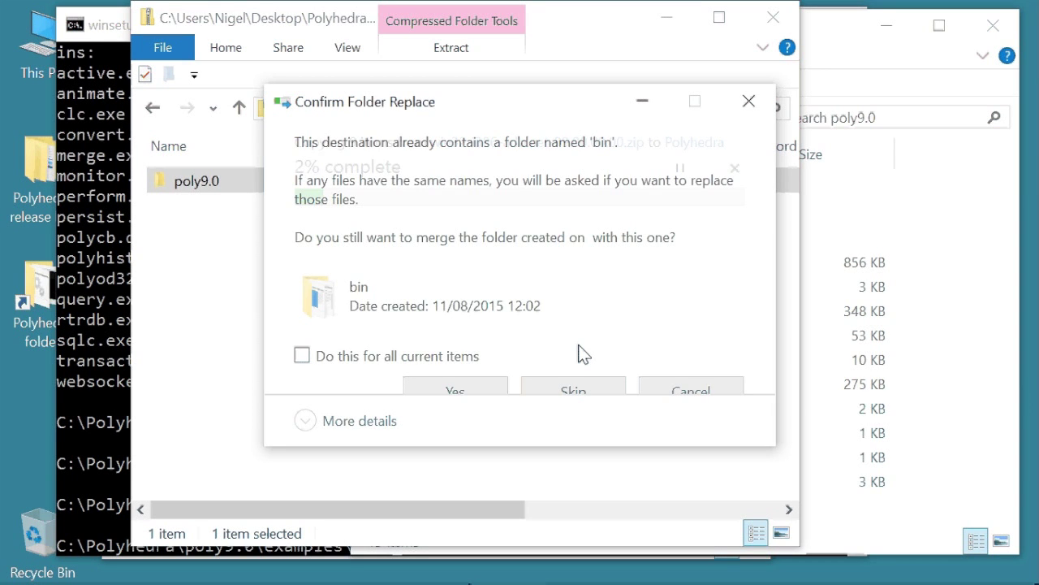
pyautogui.click(308, 358)
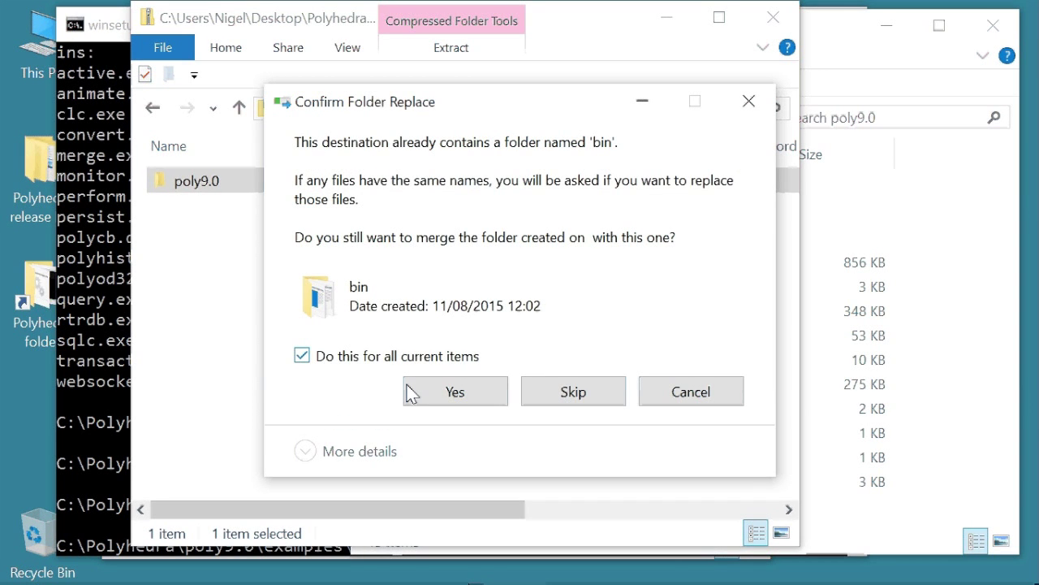
pyautogui.click(455, 394)
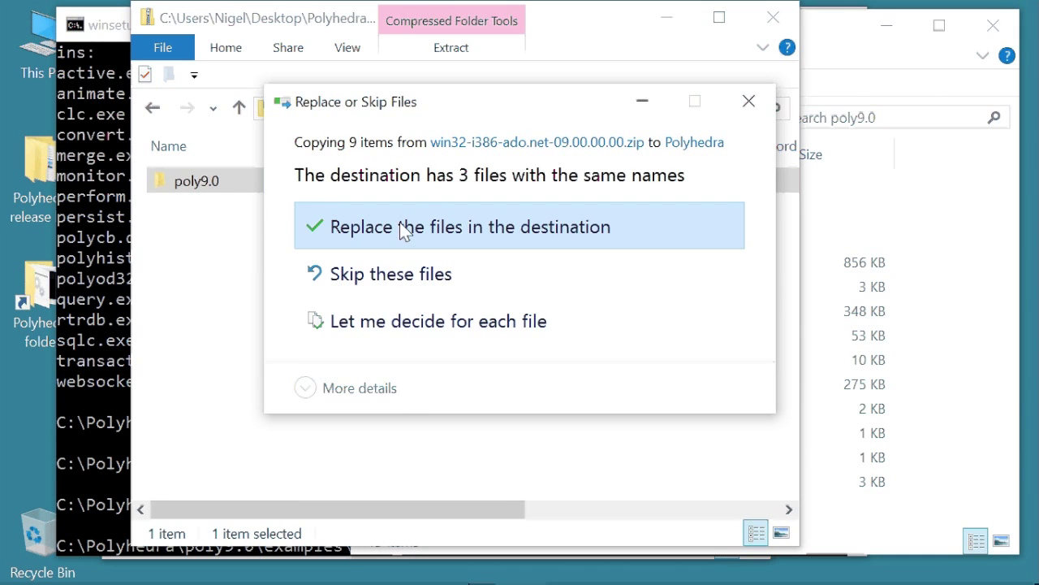
pyautogui.click(400, 225)
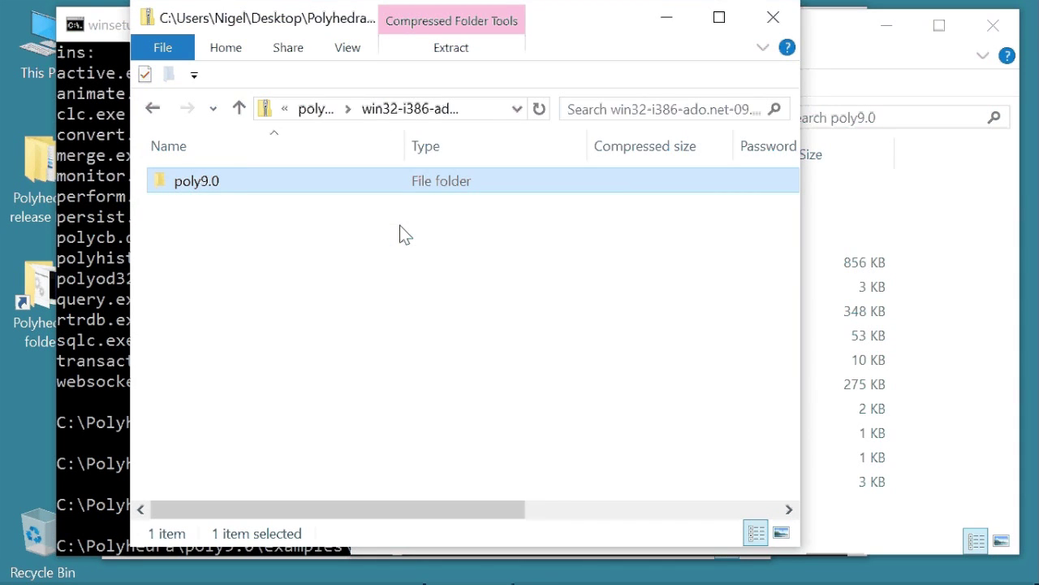
pyautogui.click(940, 247)
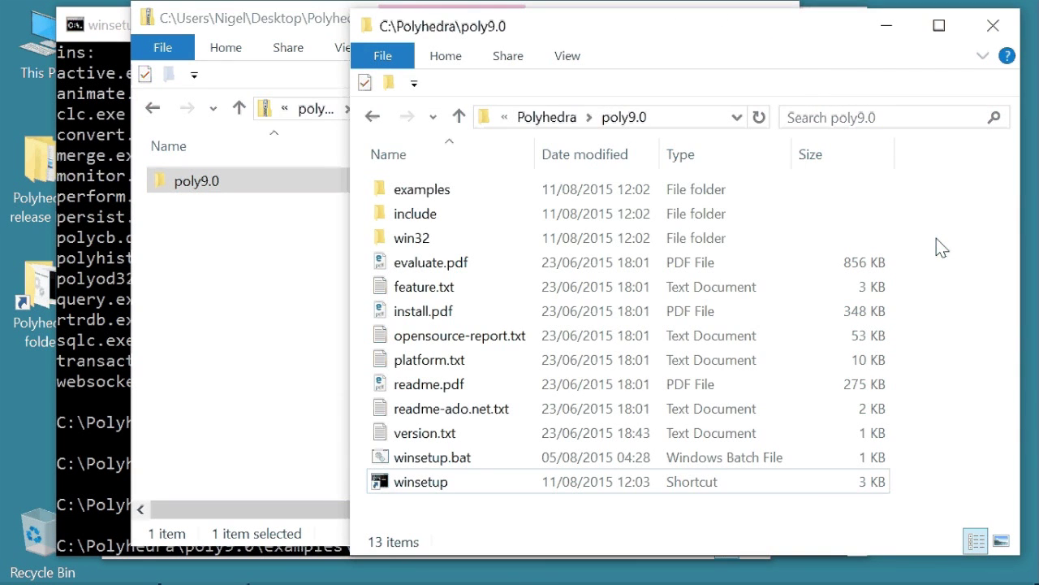
# Go into the examples folder's demo_ado.net folder and open Polyhedra ADO.Net Data Provider Demo.sln in Visual Studio.
pyautogui.click(423, 190)
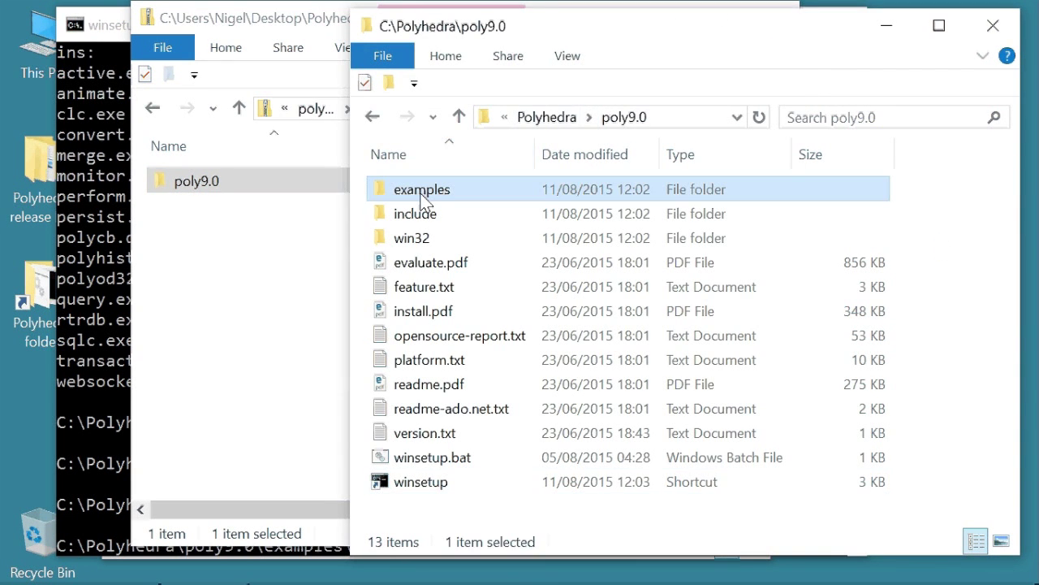
pyautogui.doubleClick(422, 195)
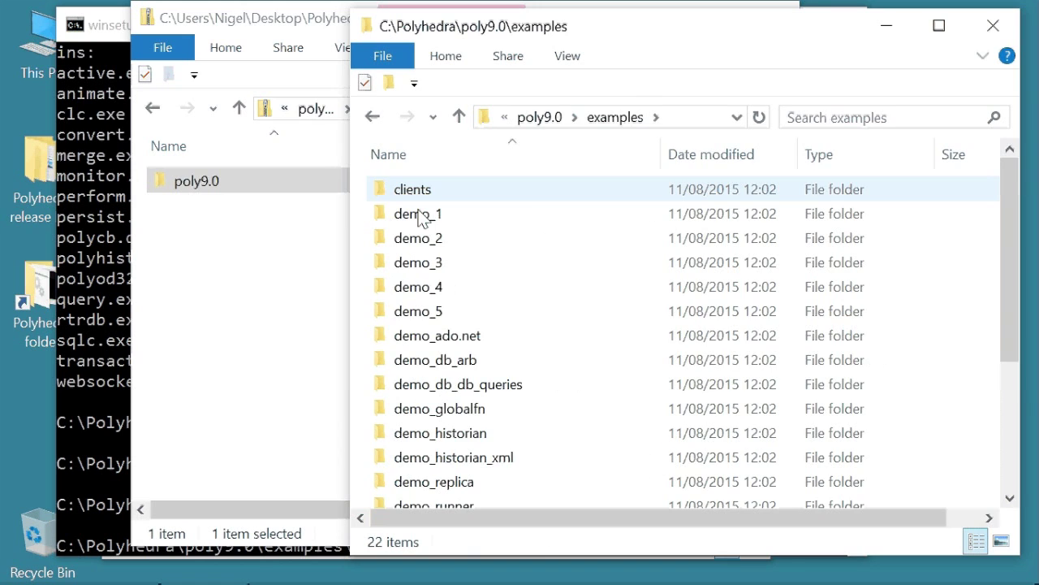
pyautogui.click(436, 341)
pyautogui.doubleClick(436, 341)
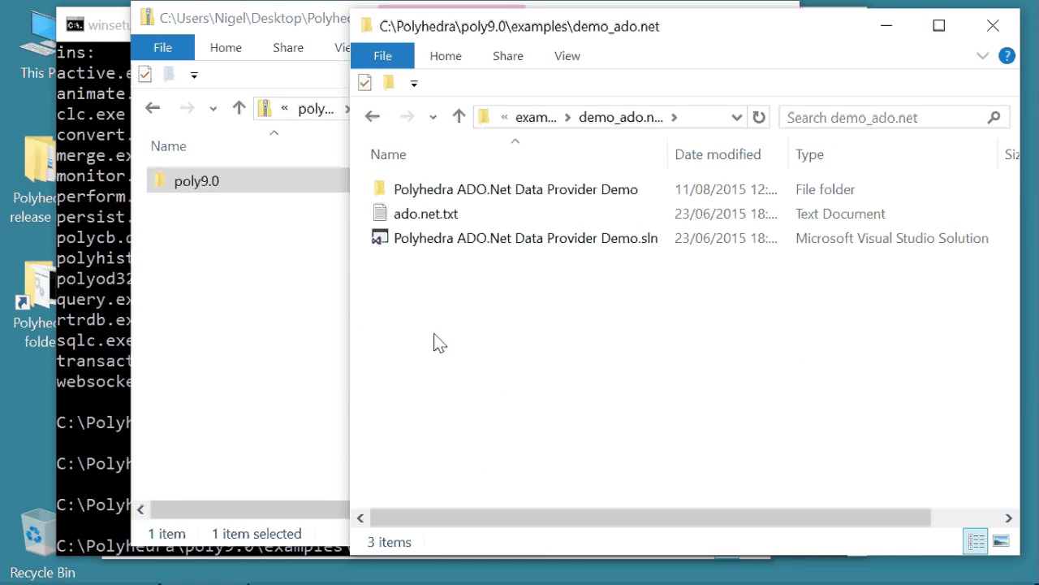
pyautogui.rightClick(481, 242)
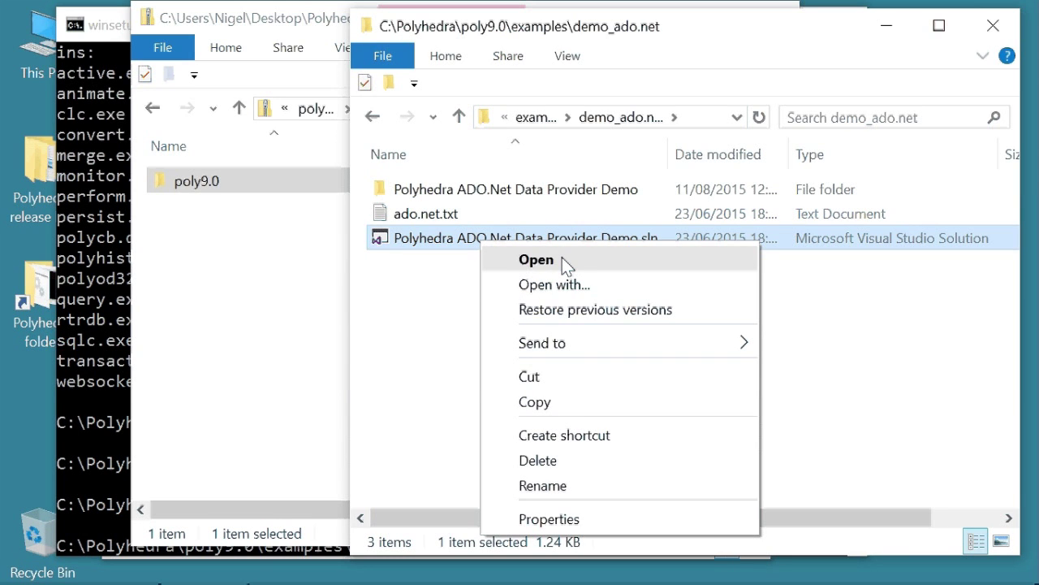
pyautogui.click(559, 258)
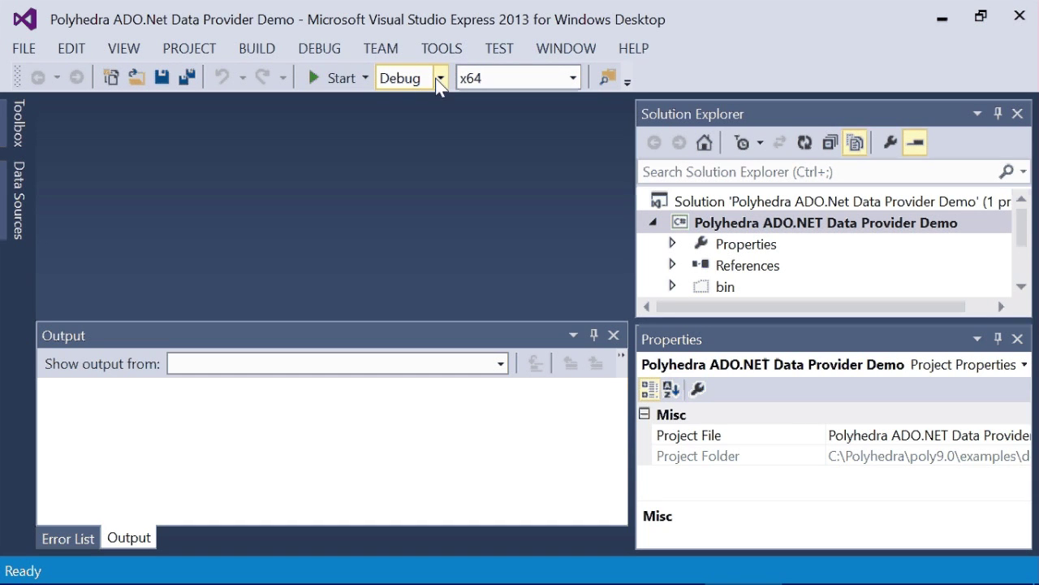
# Build the solution with the Release configuration for the x86 platform, check the build result, and close Visual Studio.
pyautogui.click(439, 77)
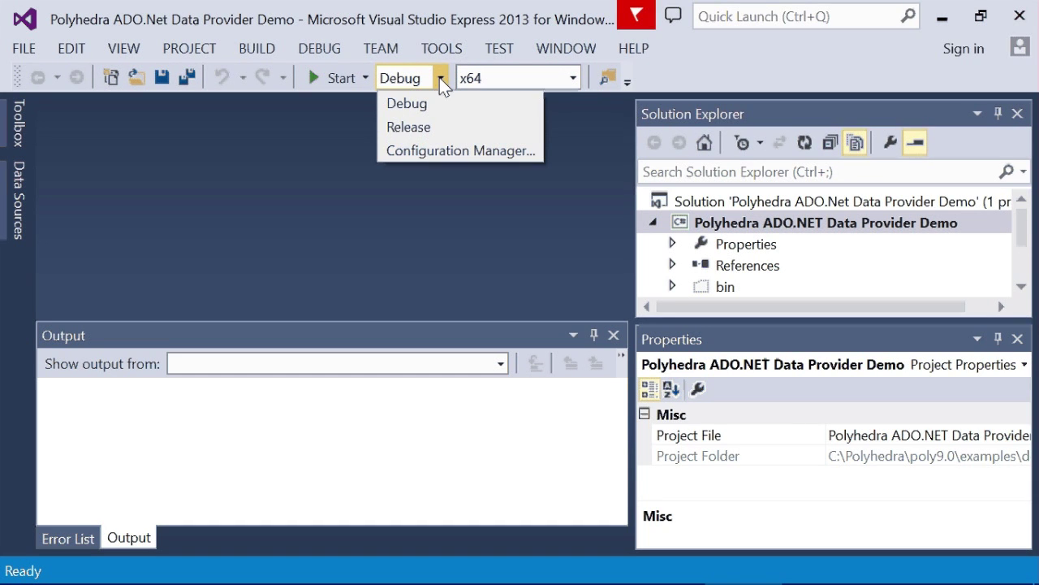
pyautogui.click(415, 127)
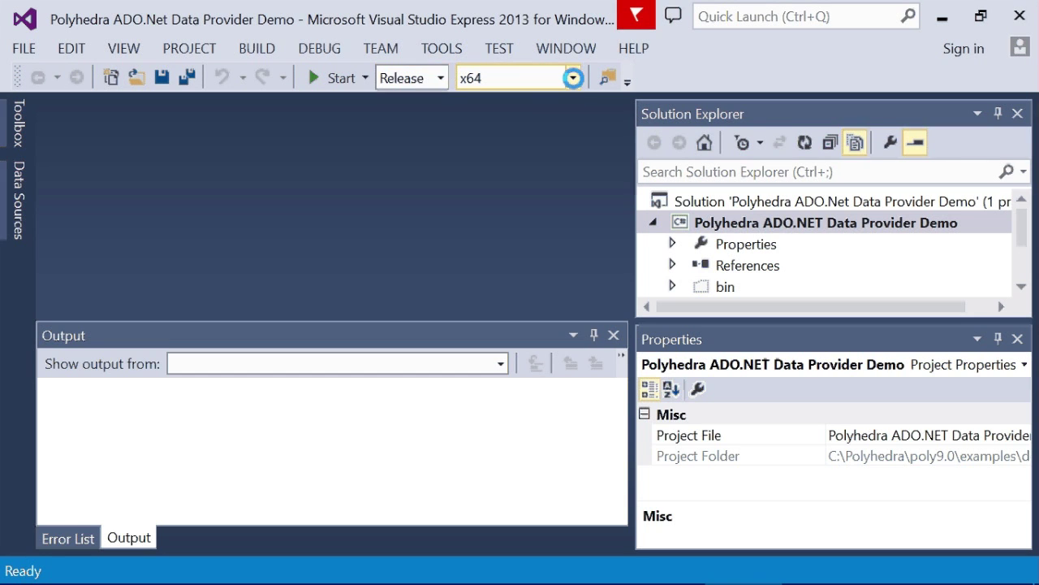
pyautogui.click(573, 78)
pyautogui.click(560, 124)
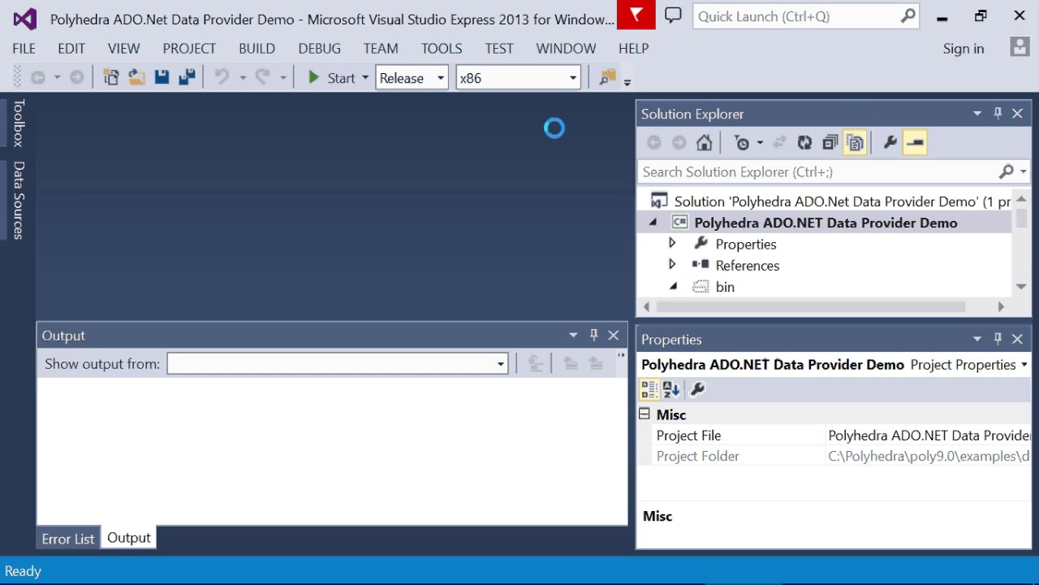
pyautogui.click(254, 50)
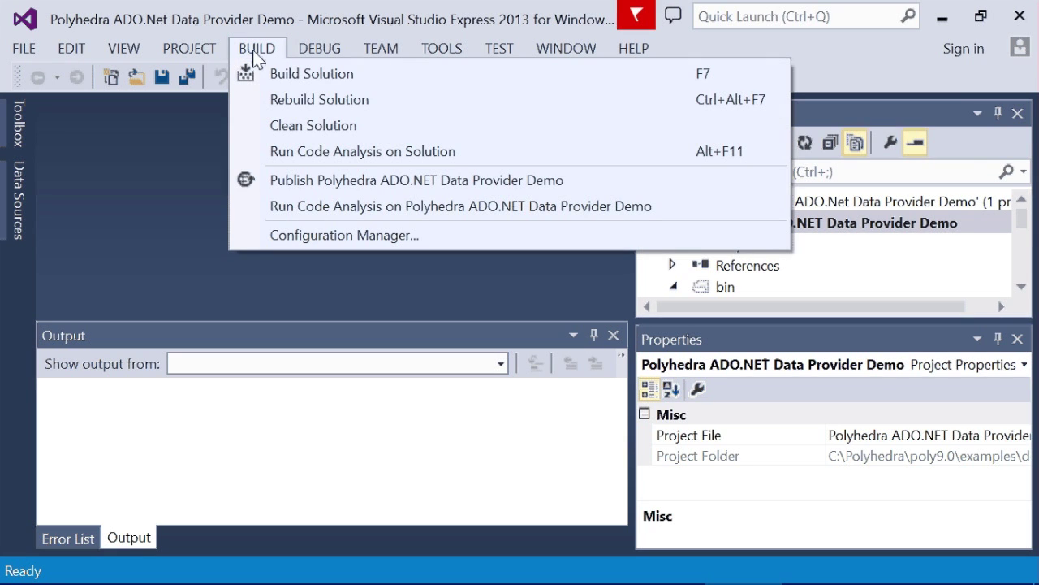
pyautogui.click(292, 81)
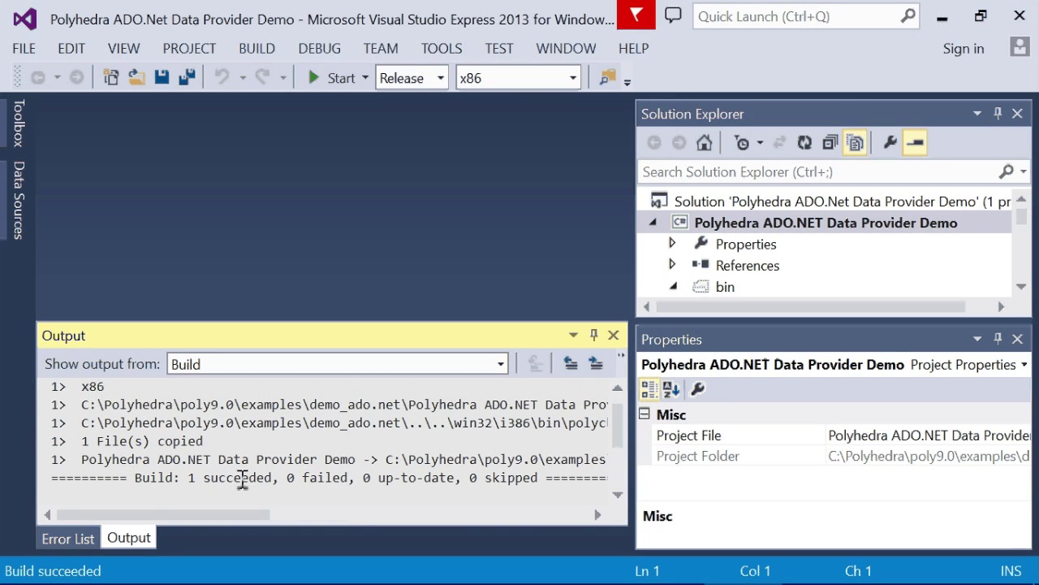
pyautogui.moveTo(285, 478); pyautogui.dragTo(135, 478)
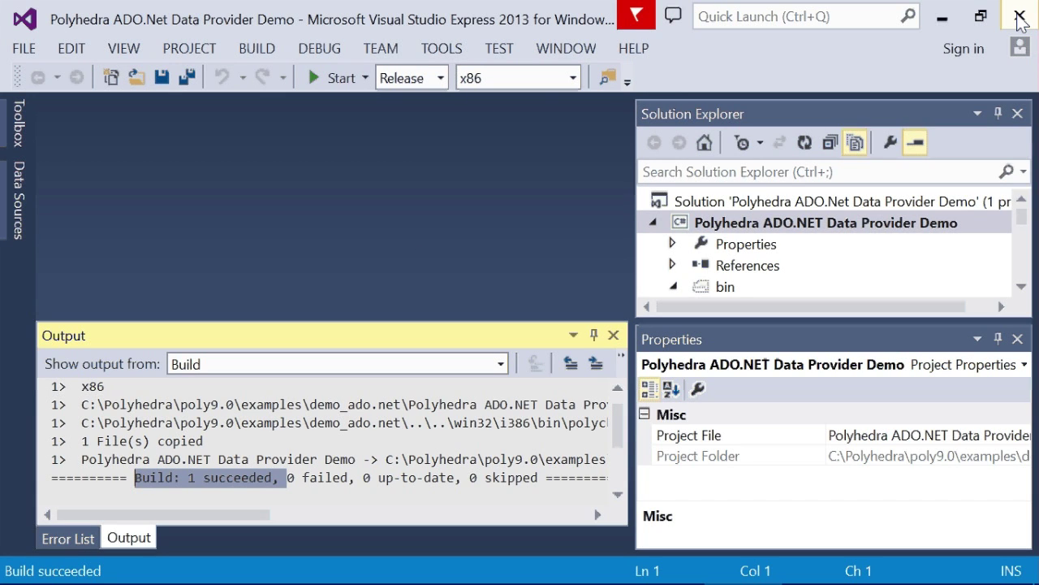
pyautogui.click(1020, 18)
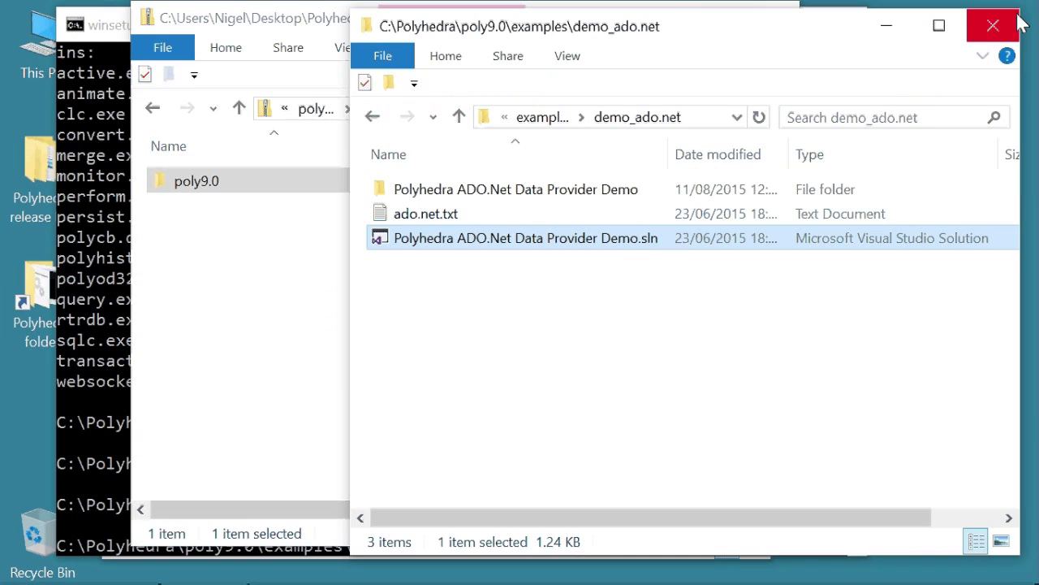
# Go to the Release folder under bin\x86 in the Polyhedra ADO.Net Data Provider Demo folder.
pyautogui.click(462, 188)
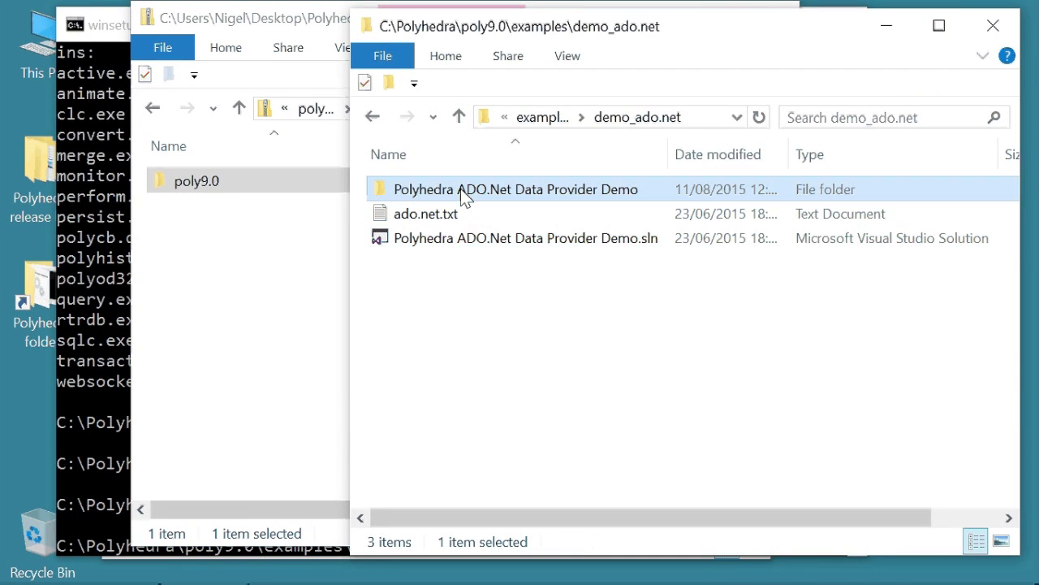
pyautogui.doubleClick(462, 190)
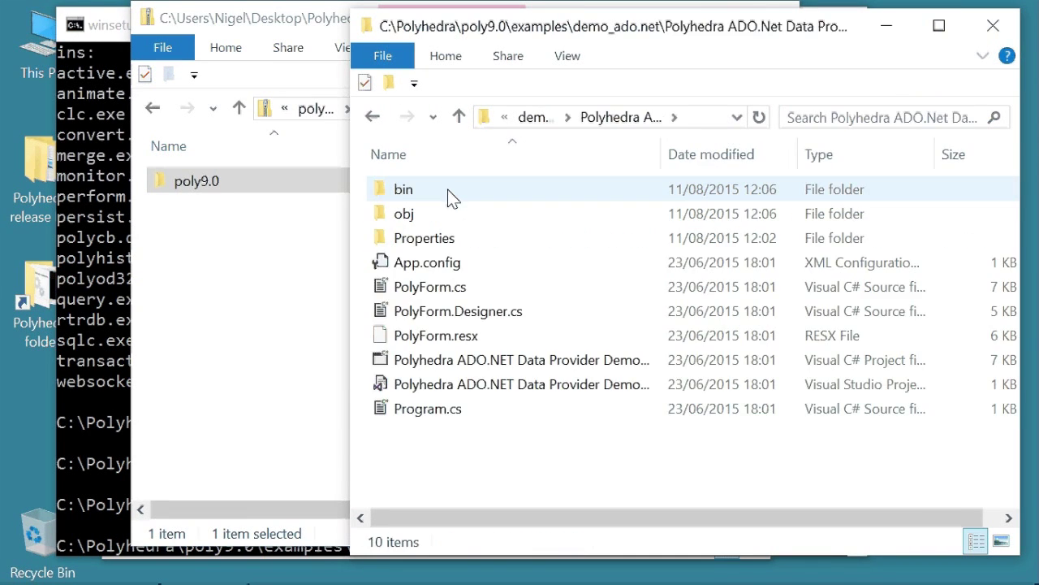
pyautogui.doubleClick(400, 191)
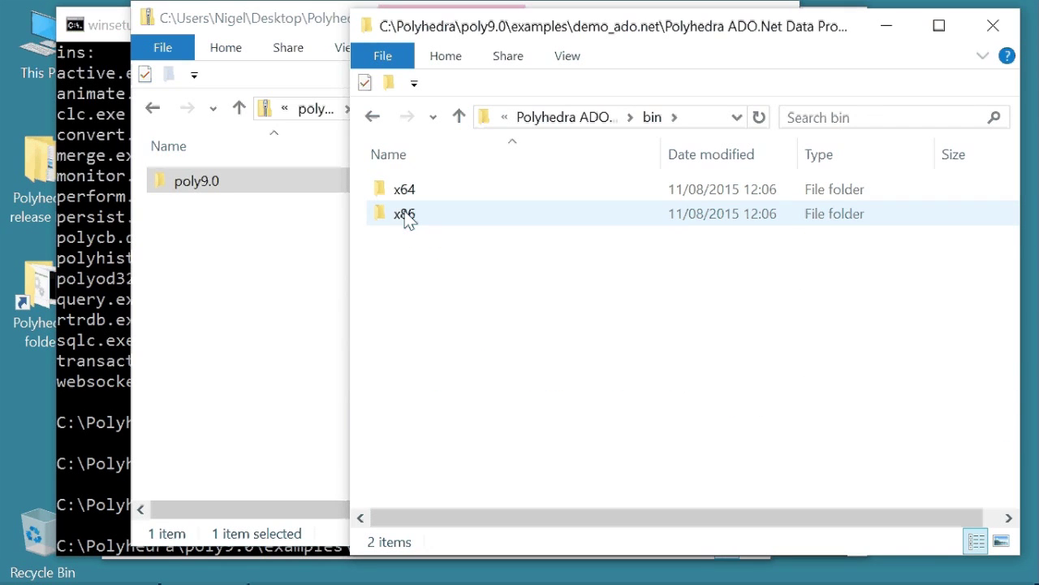
pyautogui.doubleClick(405, 214)
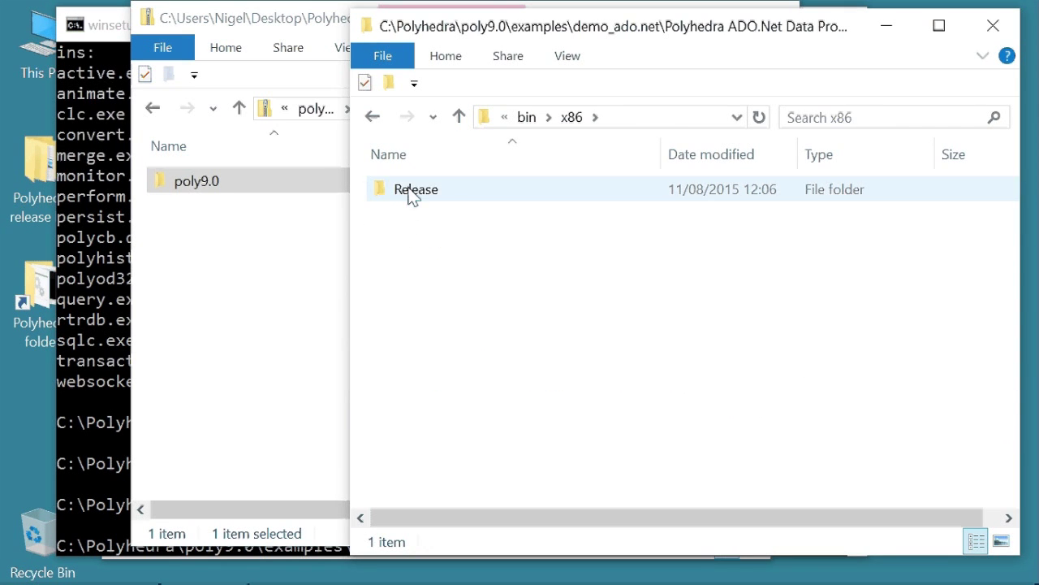
pyautogui.doubleClick(413, 195)
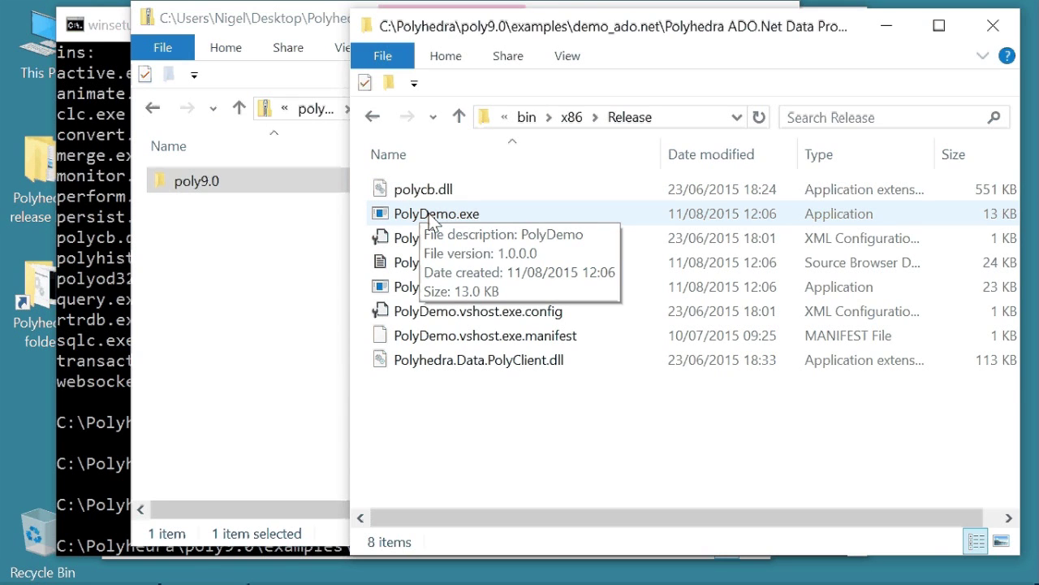
# Launch two instances of PolyDemo.exe and arrange their windows so both usdollar columns can be seen.
pyautogui.click(432, 216)
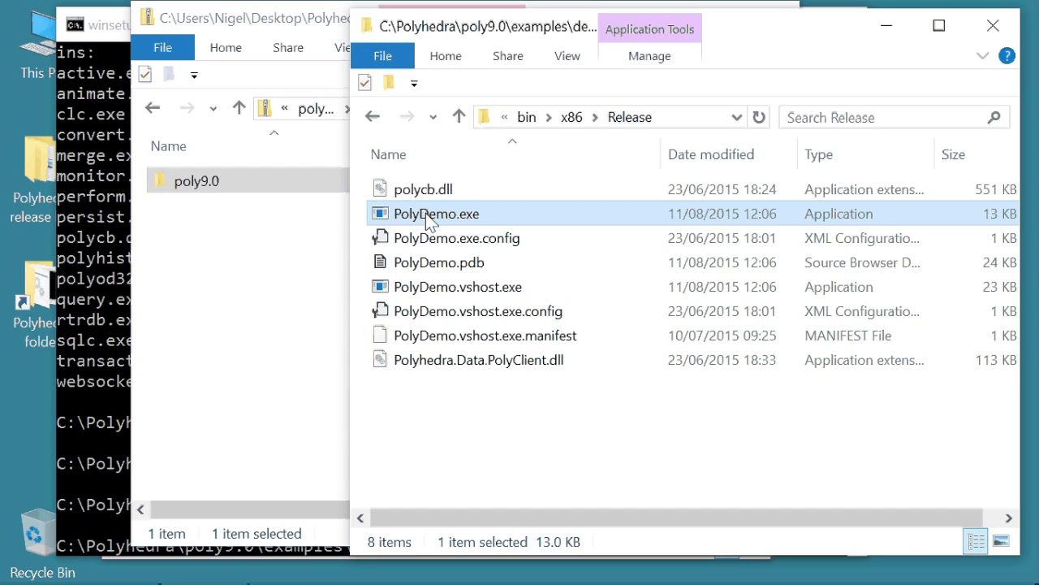
pyautogui.doubleClick(428, 218)
pyautogui.moveTo(470, 53); pyautogui.dragTo(384, 30)
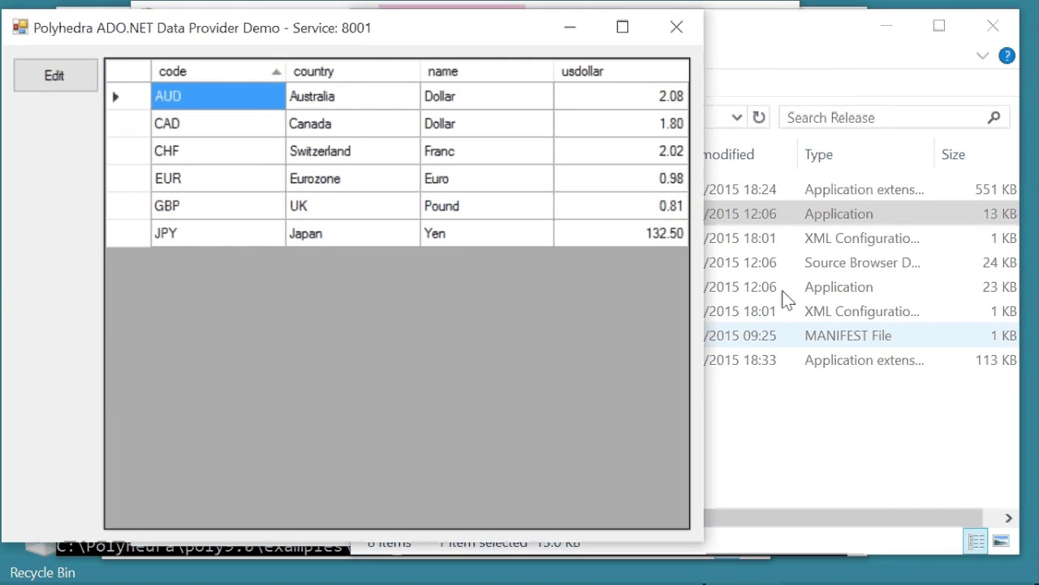
pyautogui.click(726, 211)
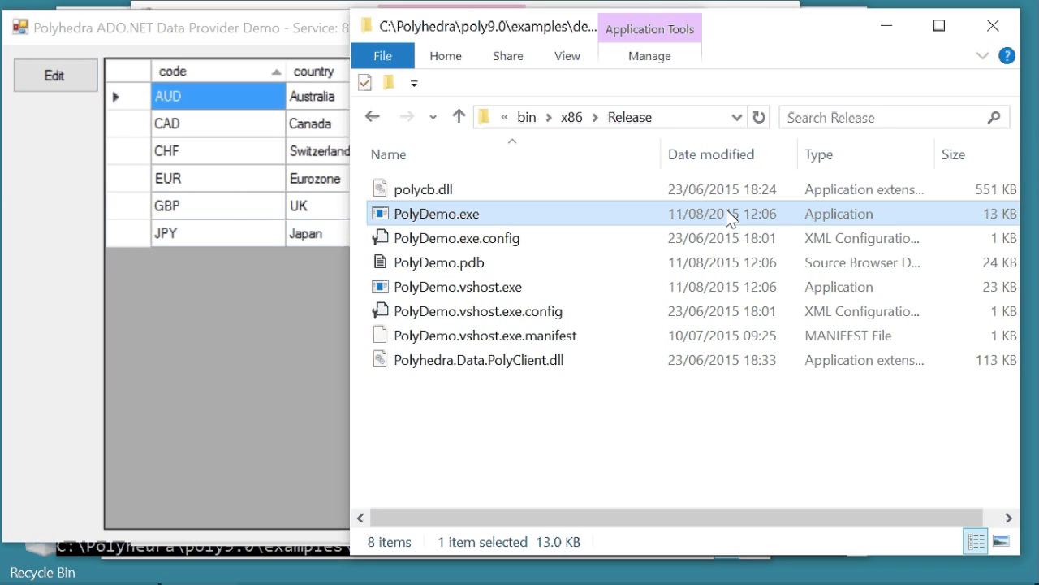
pyautogui.doubleClick(726, 211)
pyautogui.moveTo(529, 54); pyautogui.dragTo(833, 58)
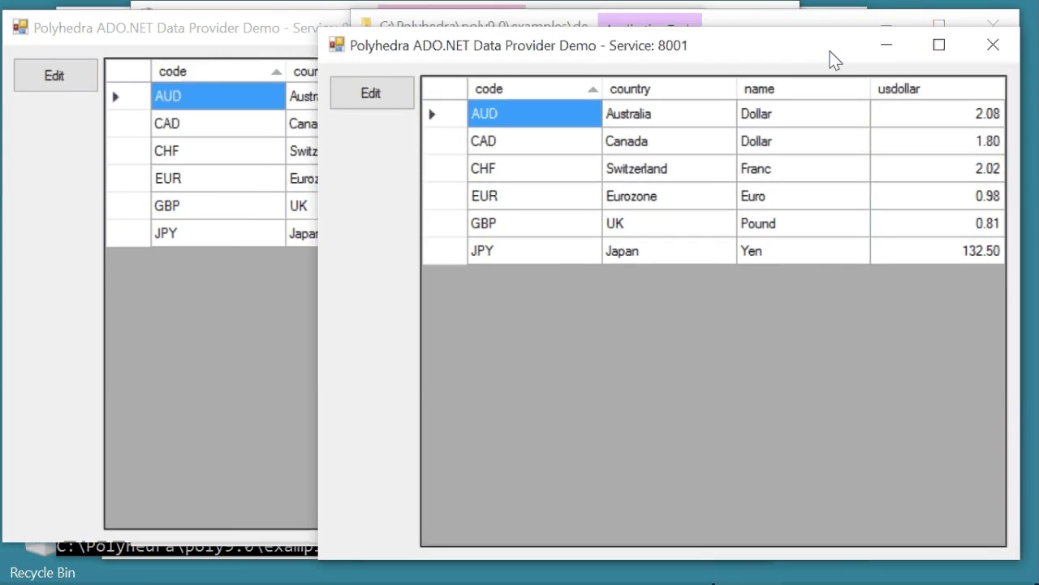
# In the first demo instance, change Australia's usdollar value to 3.08 and save the edit.
pyautogui.click(186, 433)
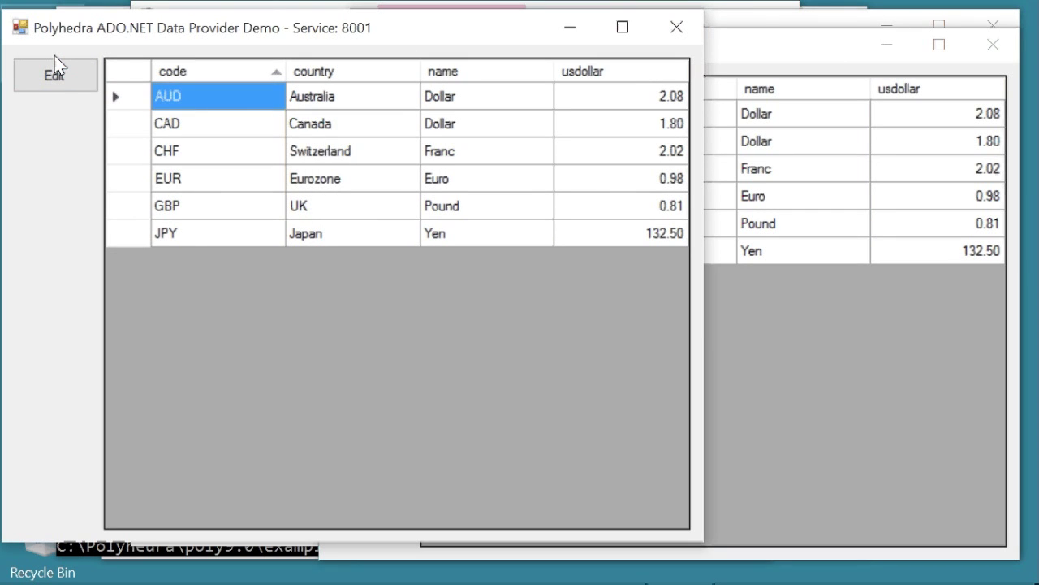
pyautogui.click(57, 77)
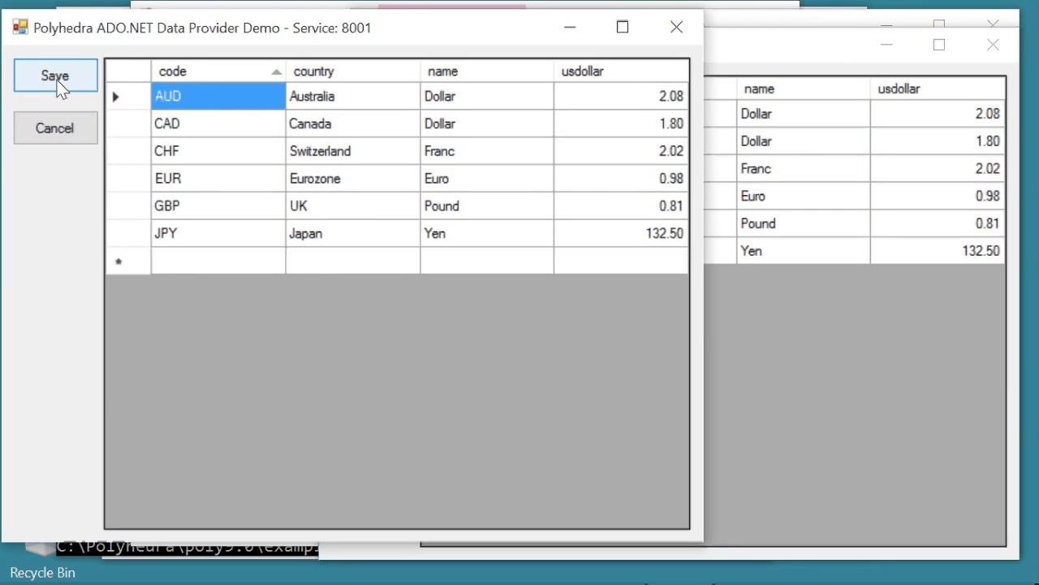
pyautogui.click(666, 97)
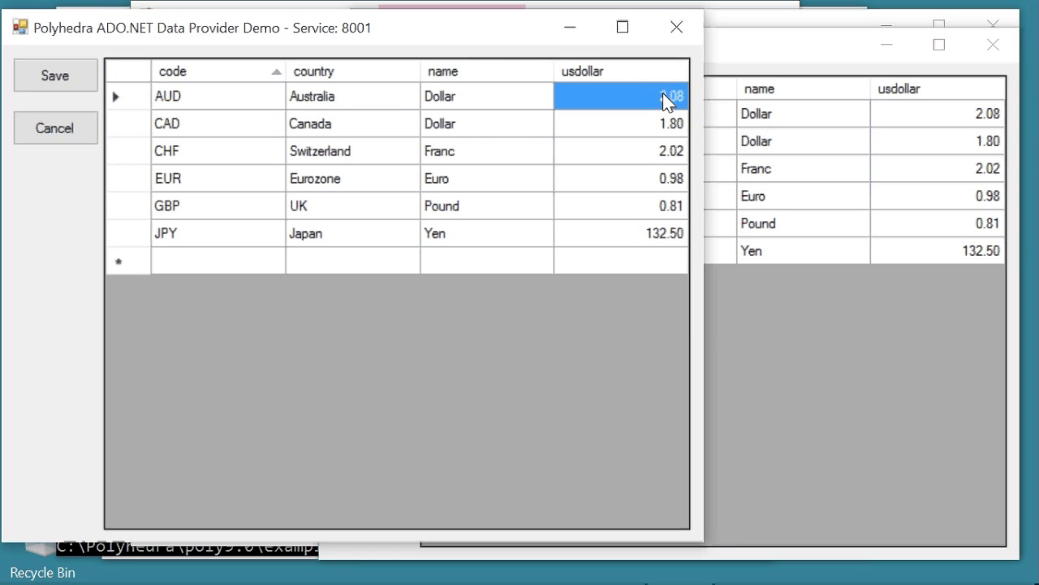
pyautogui.click(663, 95)
pyautogui.moveTo(654, 95); pyautogui.dragTo(636, 98)
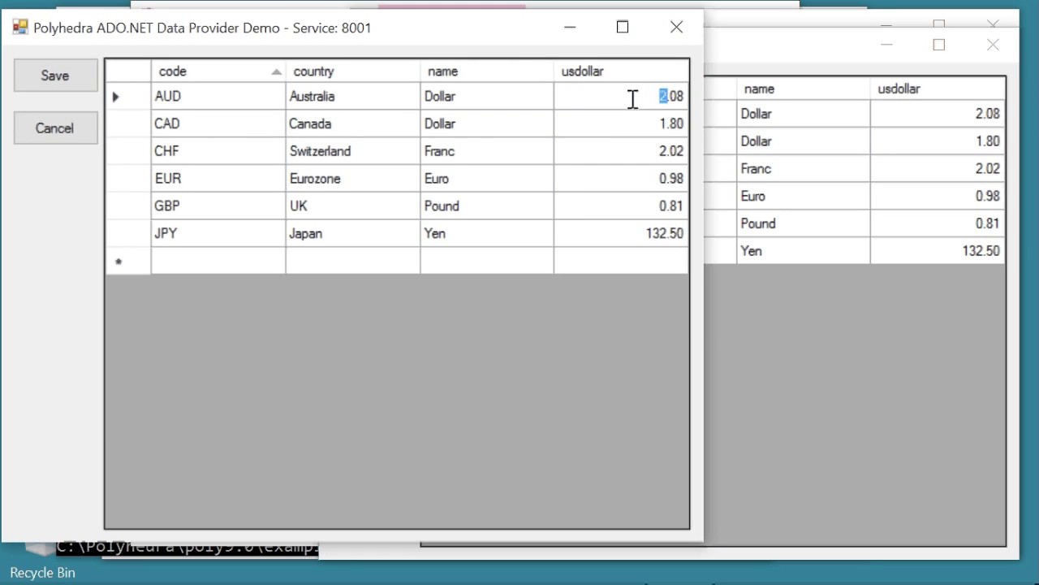
pyautogui.write('3')
pyautogui.click(62, 73)
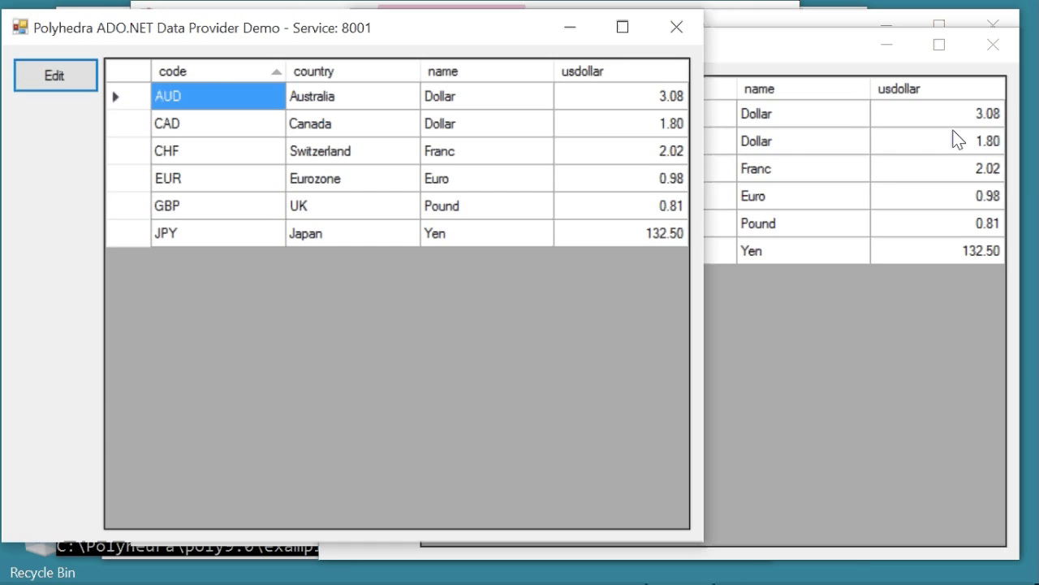
# Run "animate" in the winsetup command shell from examples\demo_1 and minimize the shell to uncover the demo windows.
pyautogui.click(290, 550)
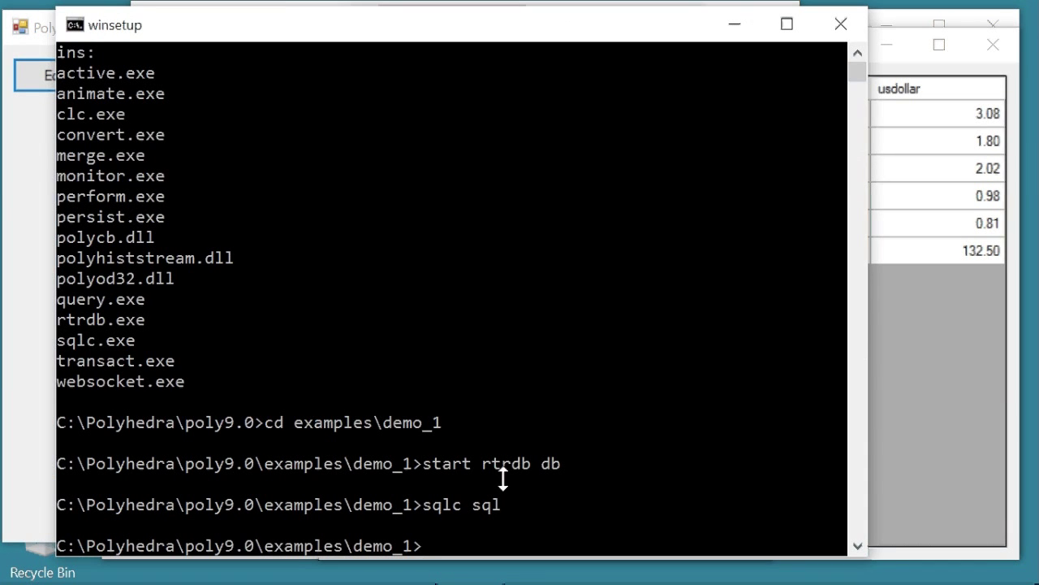
pyautogui.write('animate')
pyautogui.press('Return')
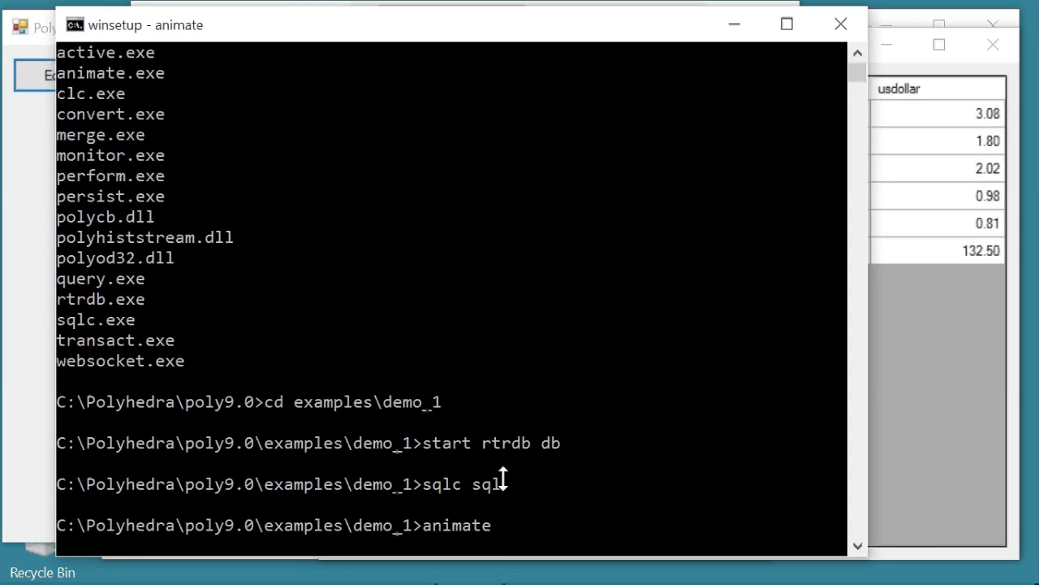
pyautogui.click(737, 18)
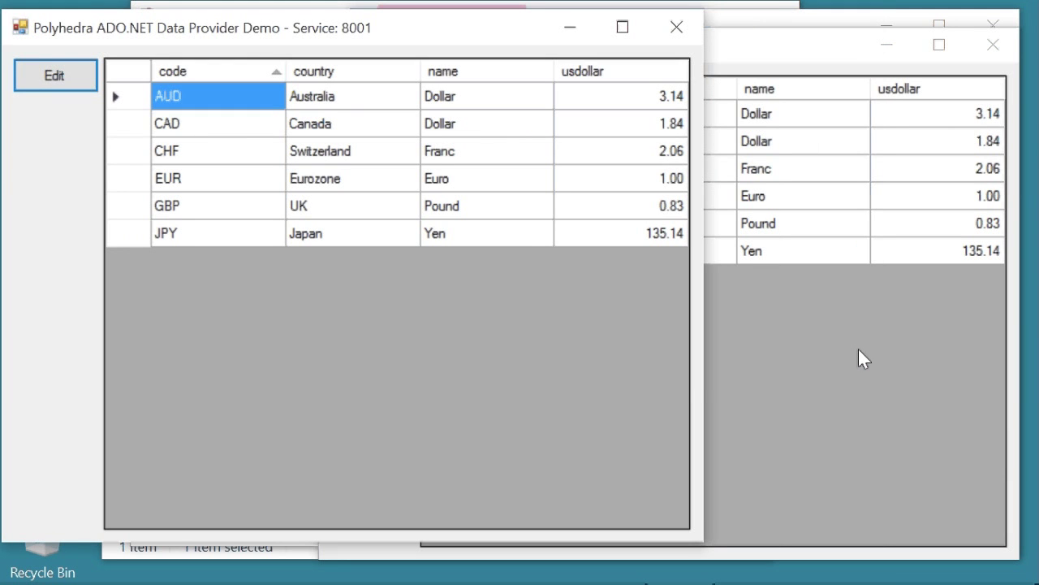